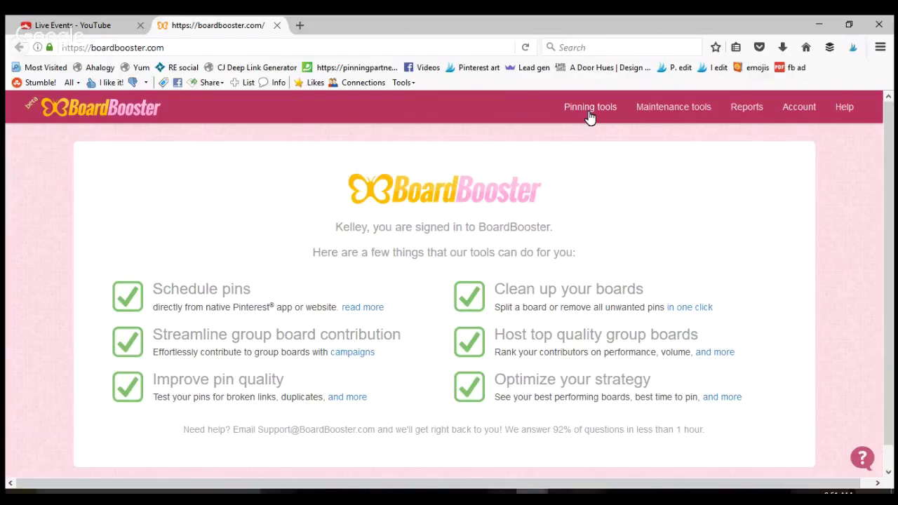
Open the Campaigns page of the pinning tools and look over the existing campaigns.
click(589, 114)
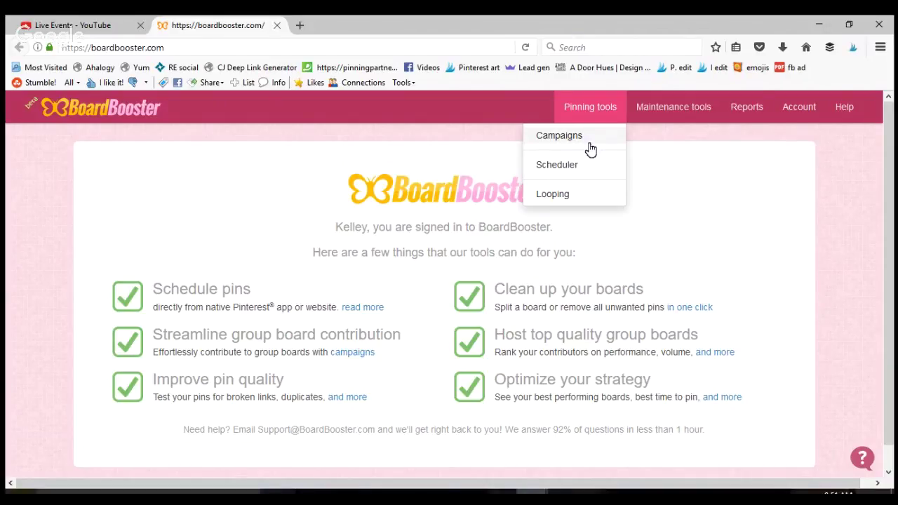
click(591, 149)
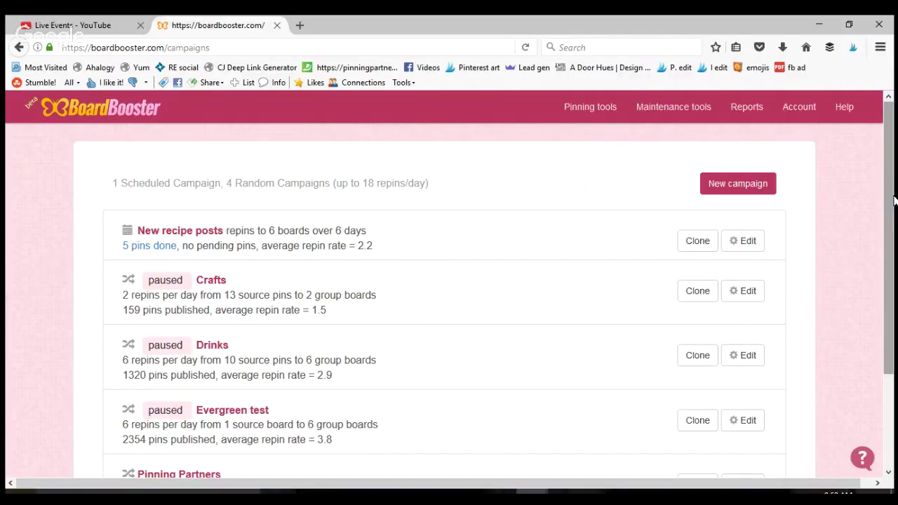
drag(894, 202, 894, 225)
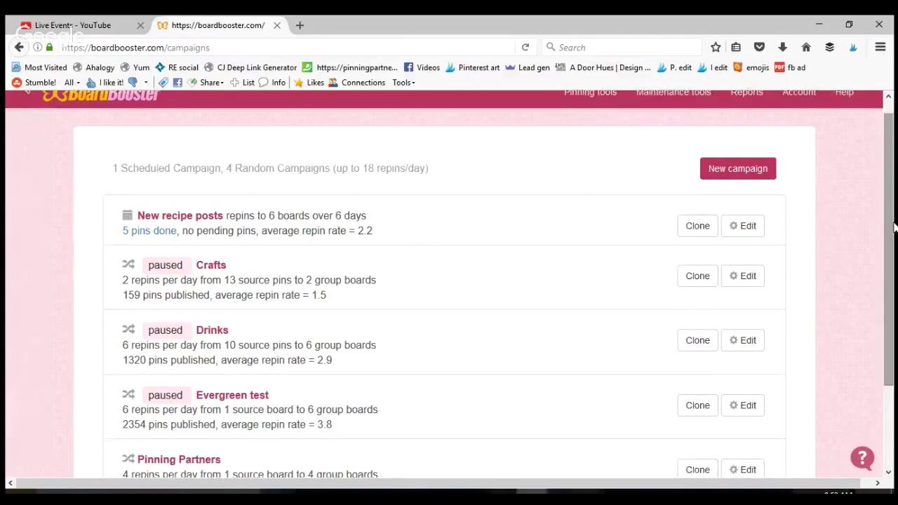
mouse_move(893, 238)
mouse_down()
mouse_move(894, 260)
mouse_move(894, 234)
mouse_up()
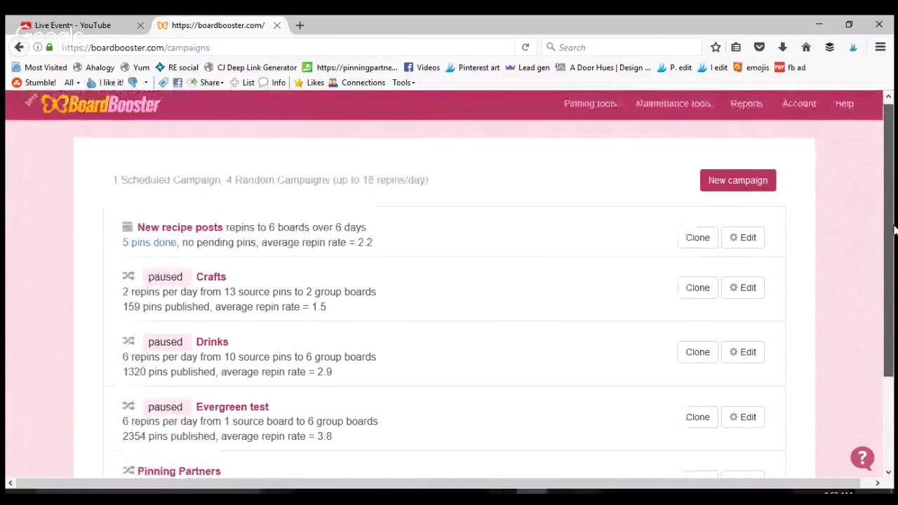
Start a new Random Campaign and name it "Test".
click(752, 185)
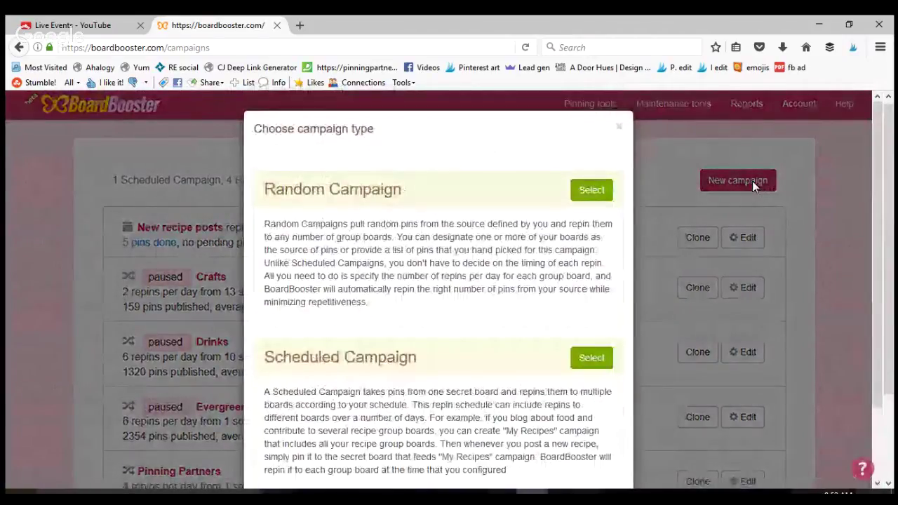
drag(893, 161, 885, 179)
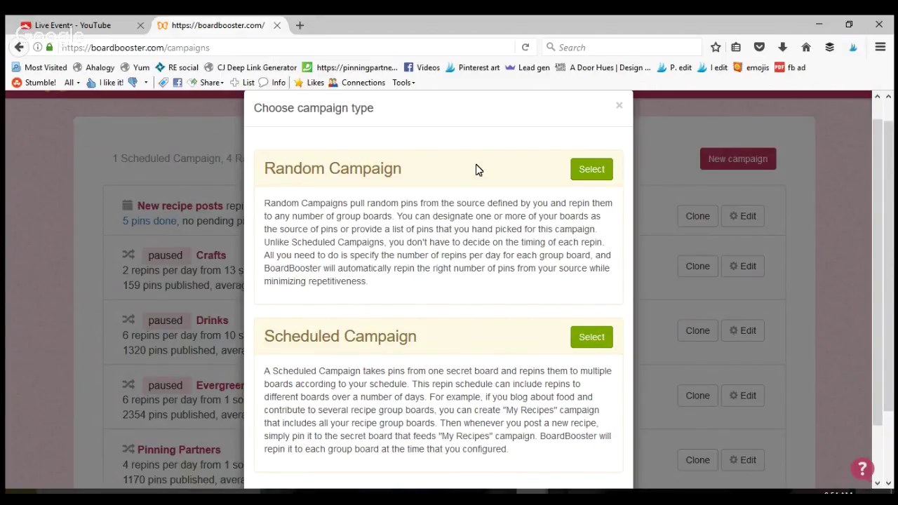
click(592, 169)
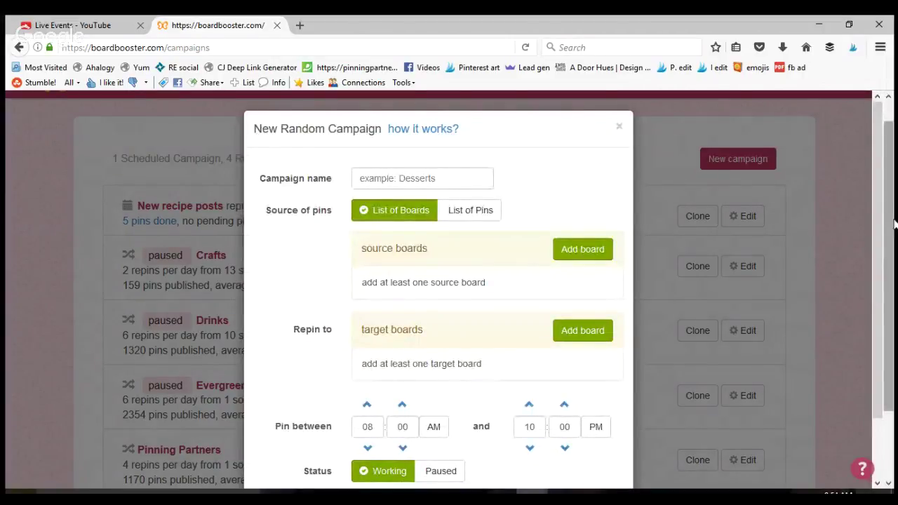
drag(892, 210, 881, 253)
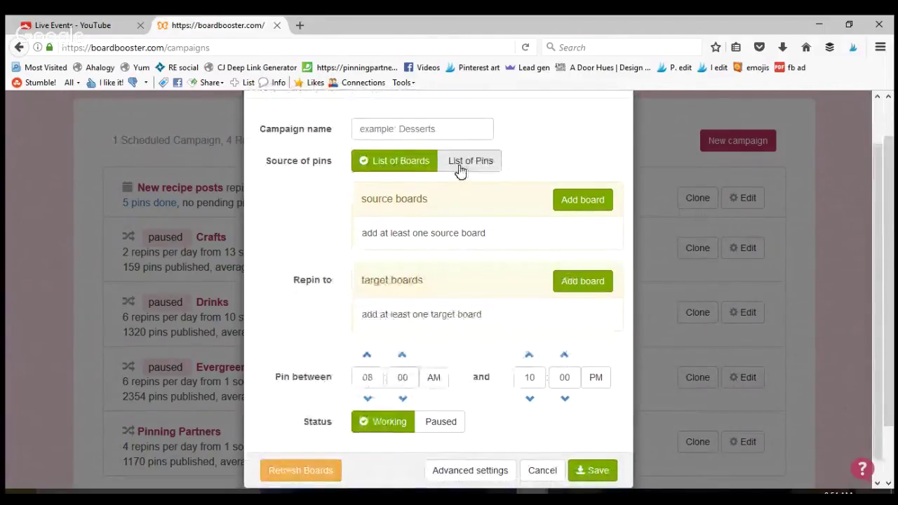
click(467, 136)
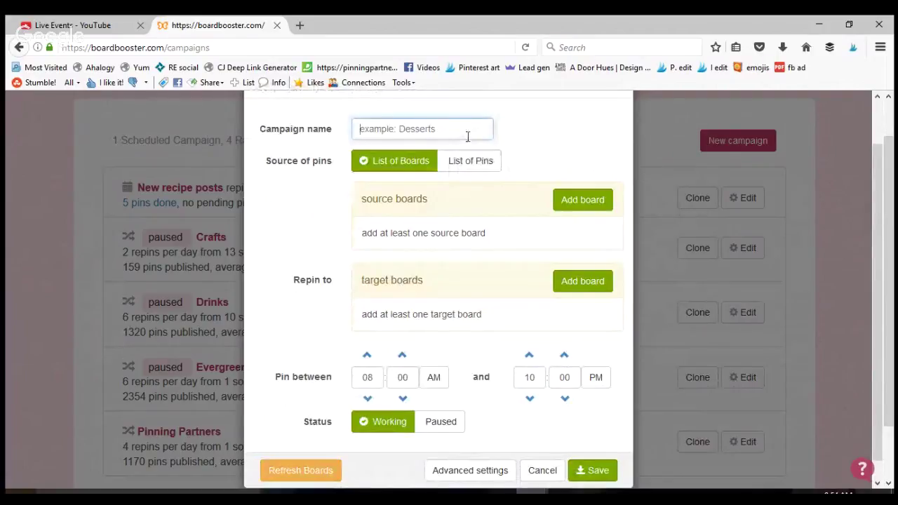
text(Test)
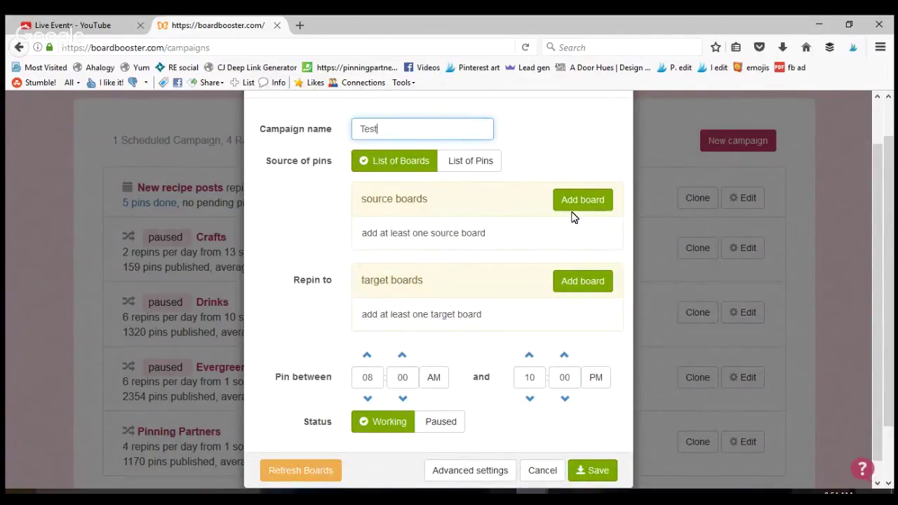
Add the "Easy Natural Living Ideas" board as the campaign's source board.
click(598, 203)
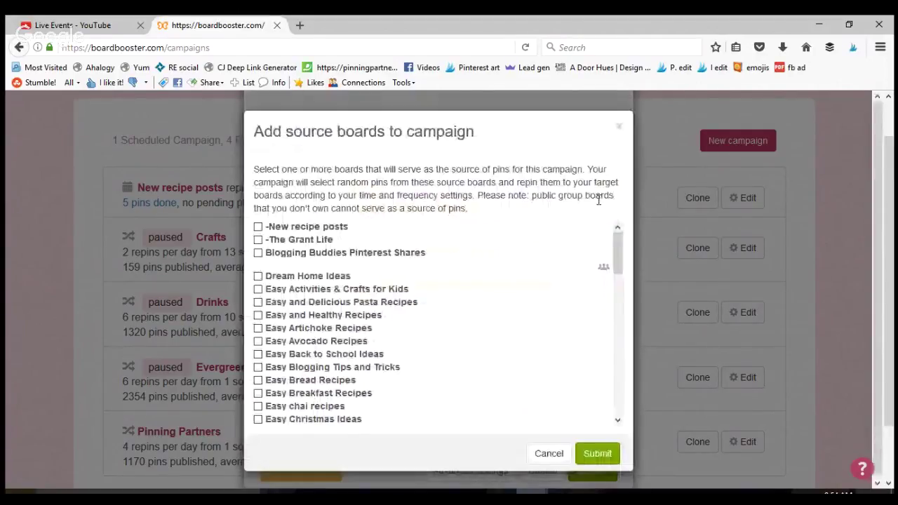
mouse_move(617, 253)
mouse_down()
mouse_move(618, 410)
mouse_move(633, 314)
mouse_move(630, 263)
mouse_up()
scroll(631, 244, up, 1)
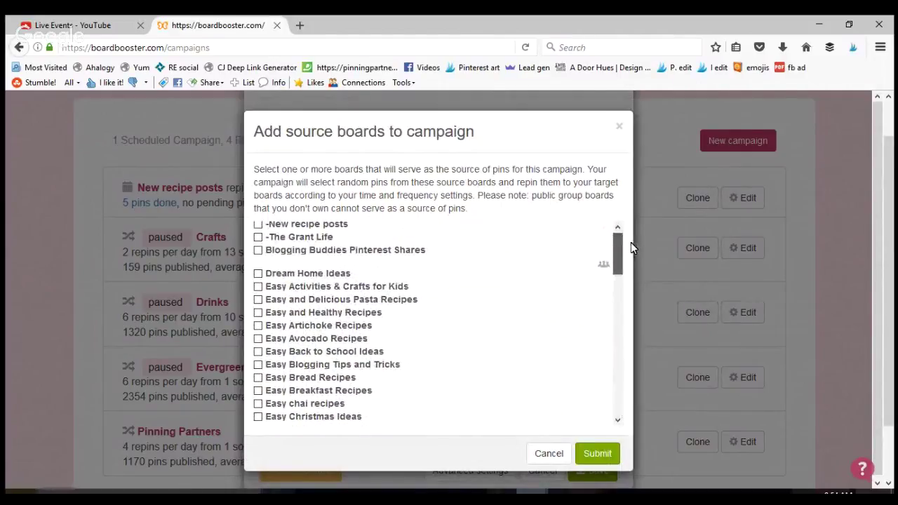
scroll(631, 240, up, 1)
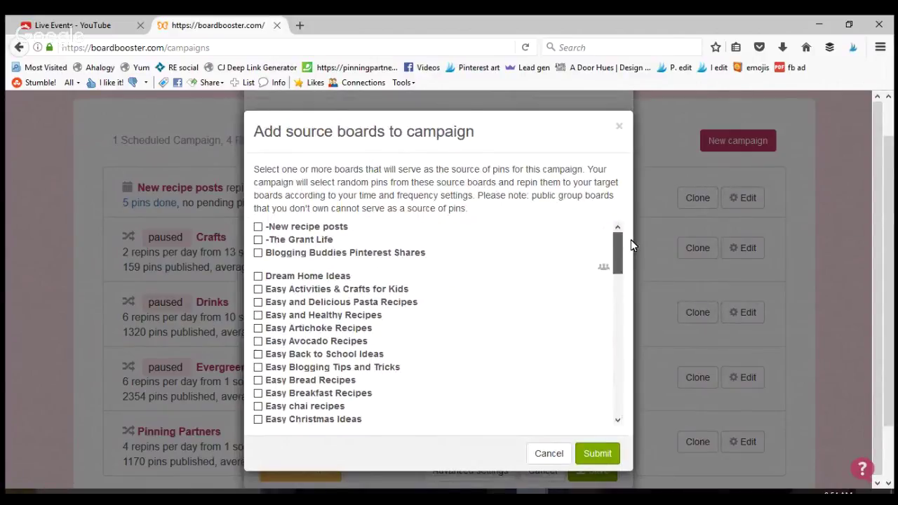
drag(618, 246, 614, 377)
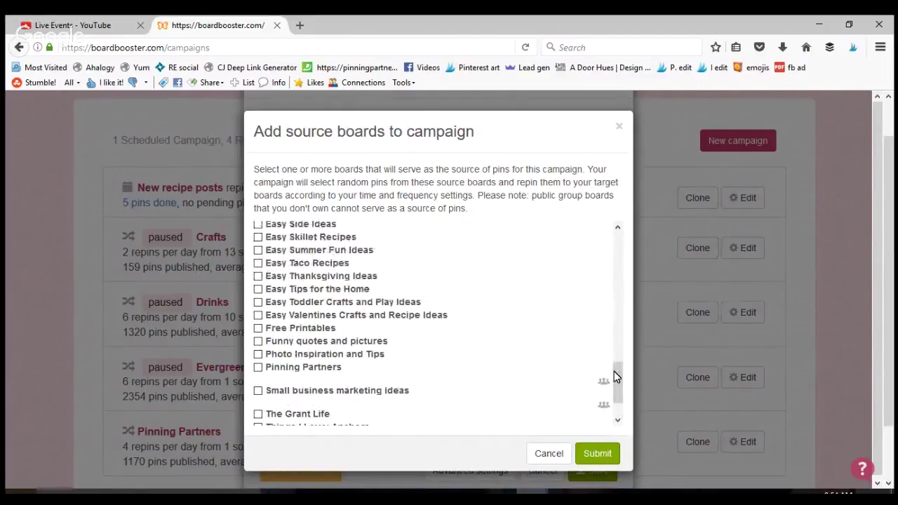
drag(617, 386, 616, 364)
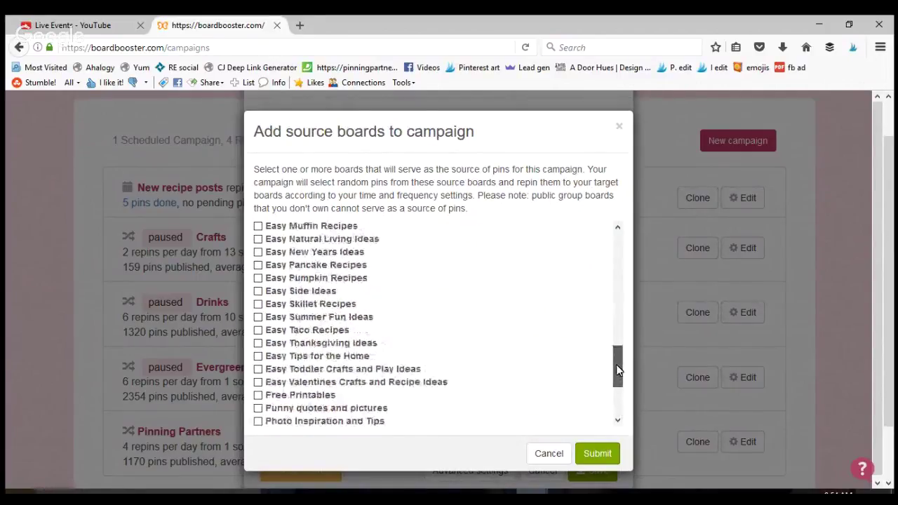
click(259, 242)
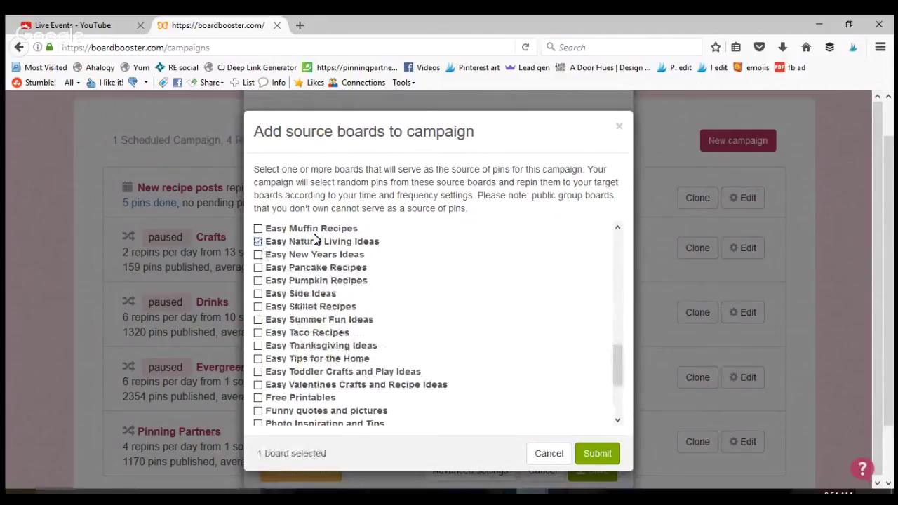
click(598, 454)
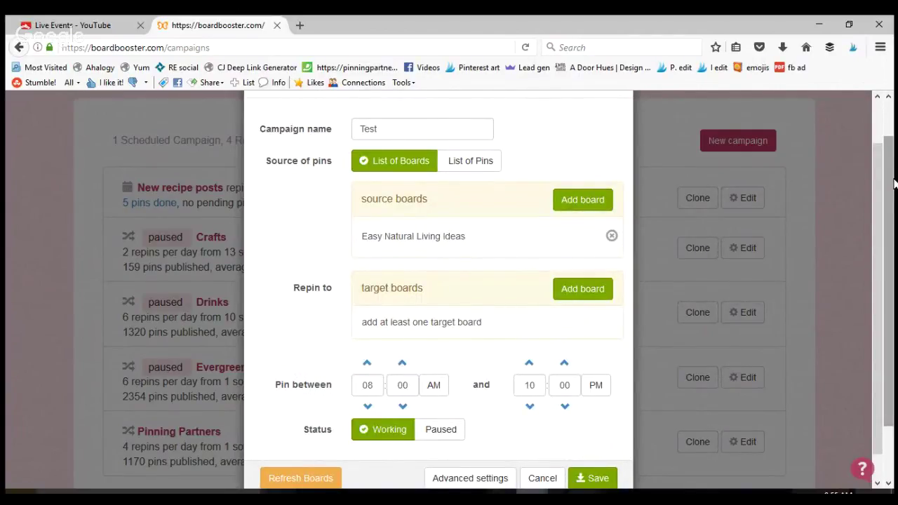
Set the target boards' pinning frequency to 1 pin per day and select "Create & Inspire DIY and Crafts" and "Dream Home Ideas".
drag(880, 177, 880, 211)
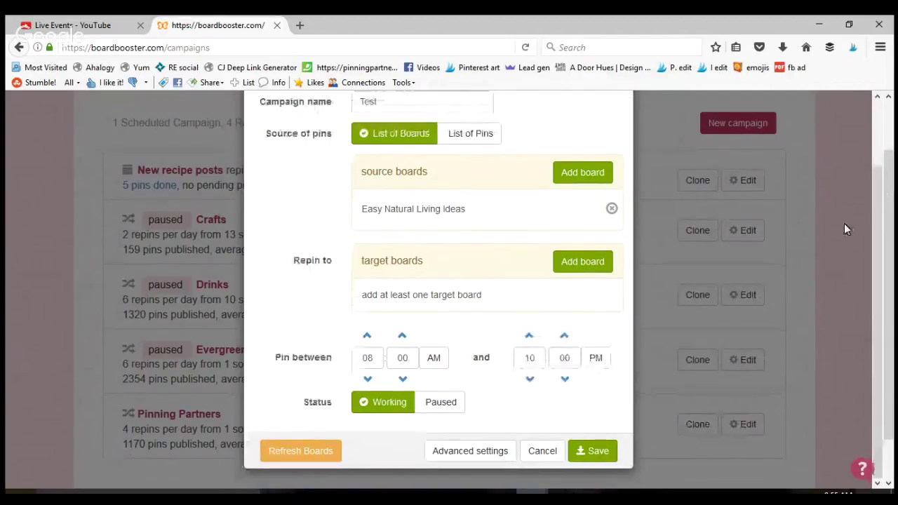
click(585, 274)
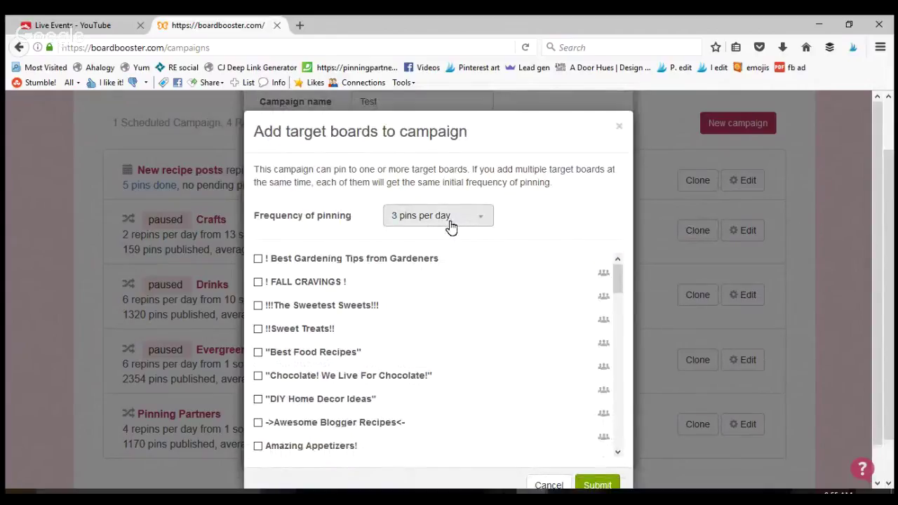
click(487, 219)
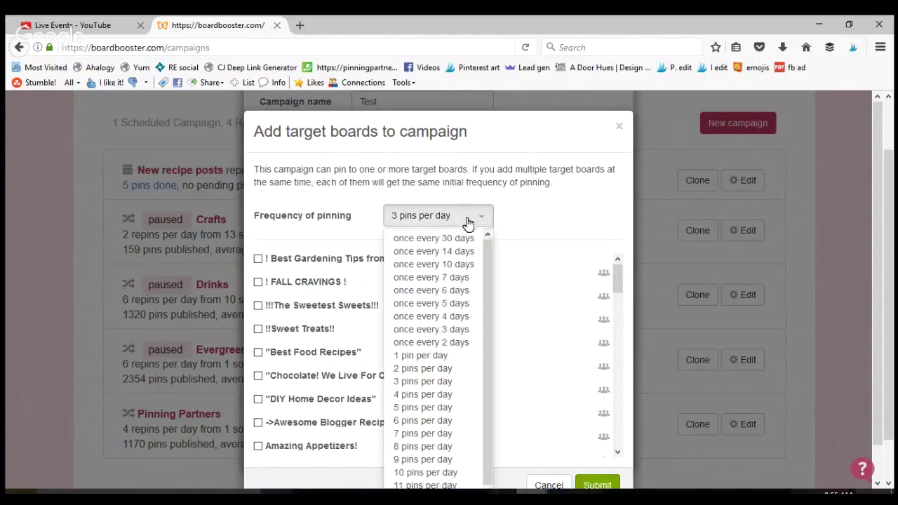
click(421, 357)
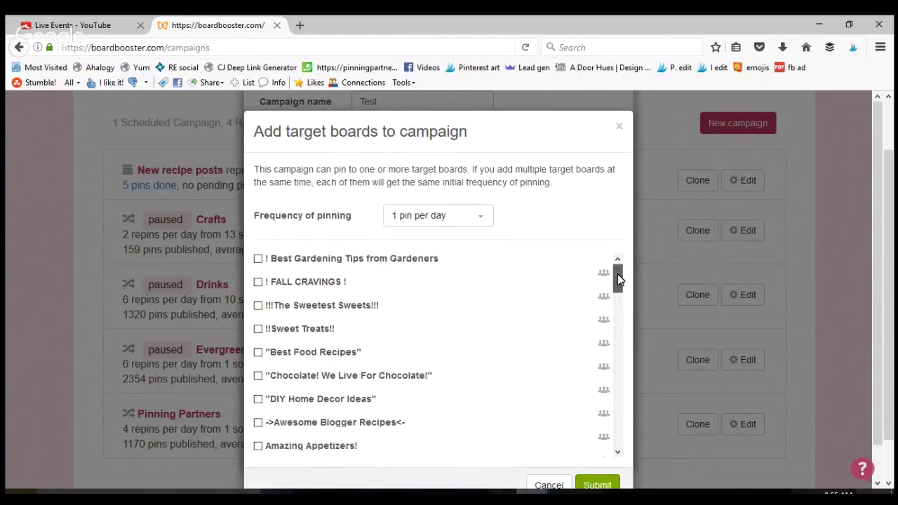
drag(618, 278, 628, 328)
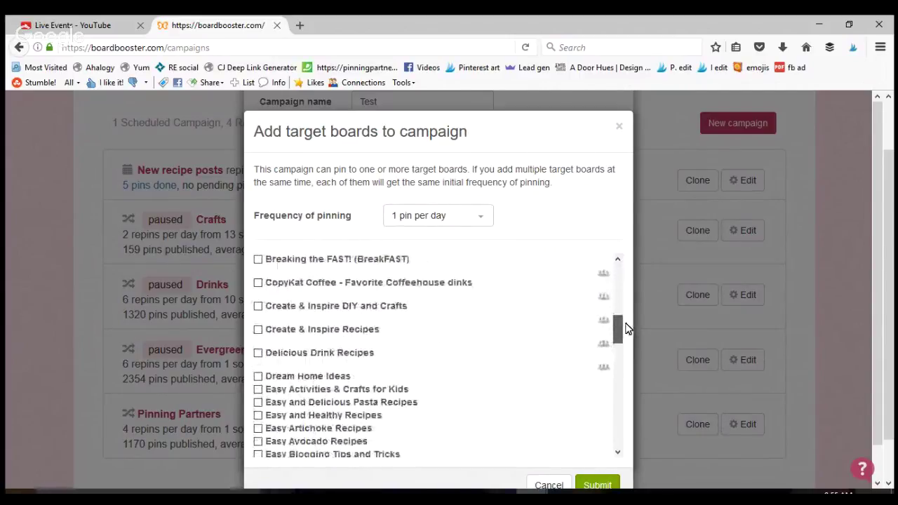
click(259, 306)
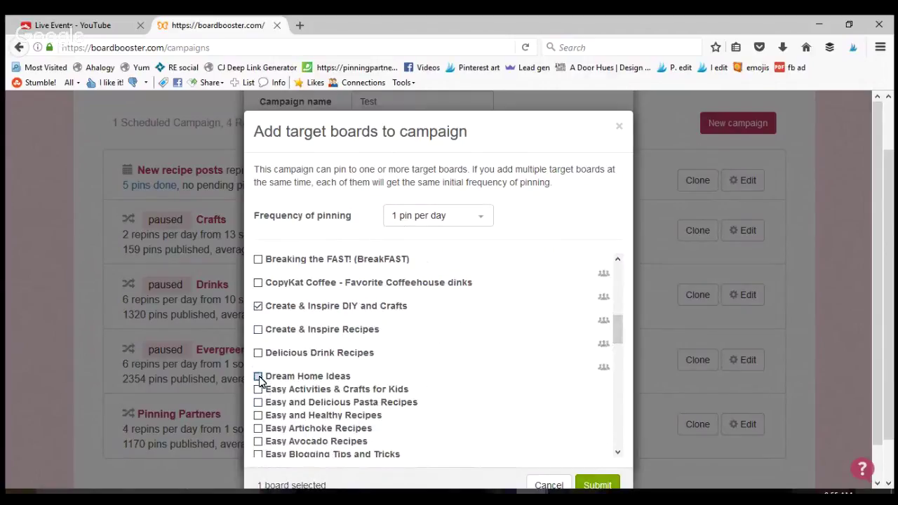
click(258, 377)
Also select "Easy Homemade Crafts to Try" and "Favorite Night Owl Team Pins", and add all selected target boards to the campaign.
drag(619, 329, 619, 396)
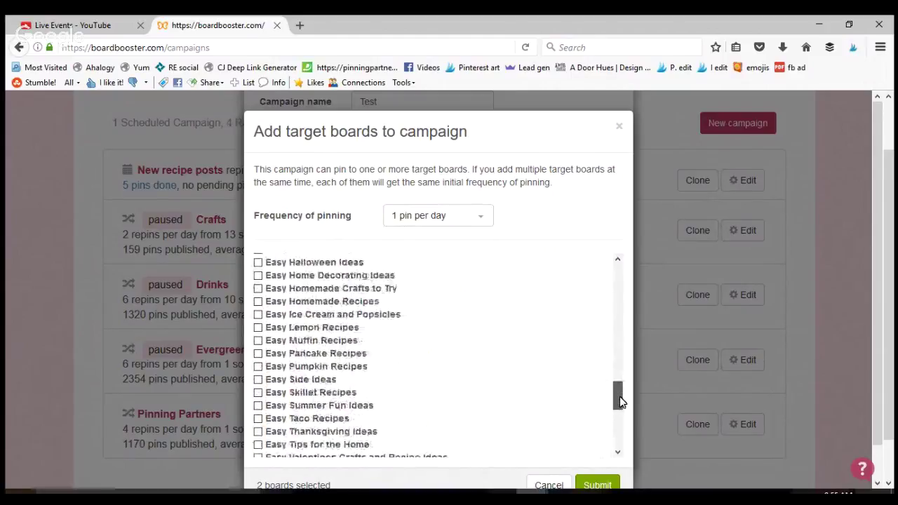
click(258, 289)
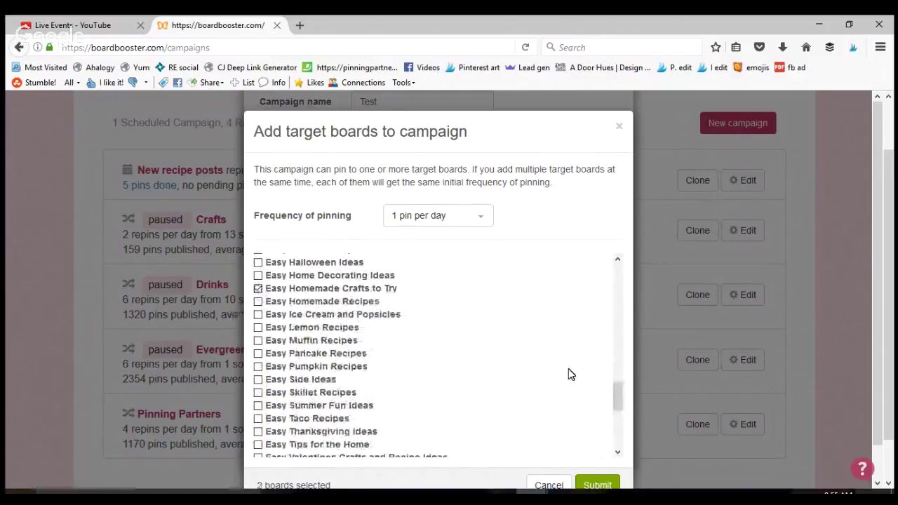
drag(620, 402, 623, 422)
click(258, 396)
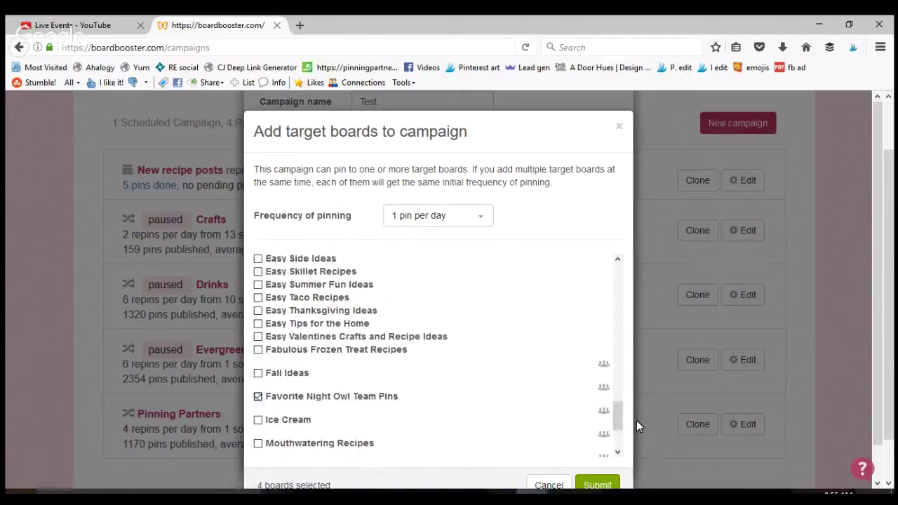
drag(623, 414, 627, 445)
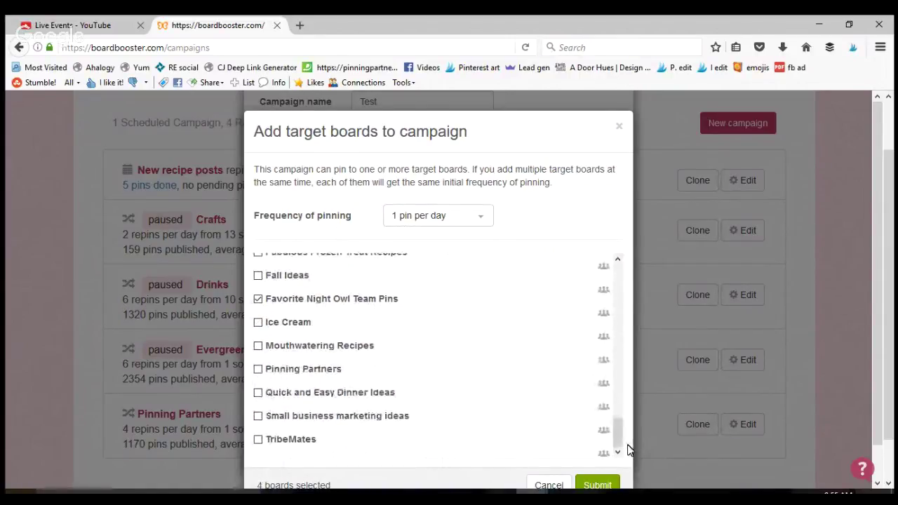
click(596, 484)
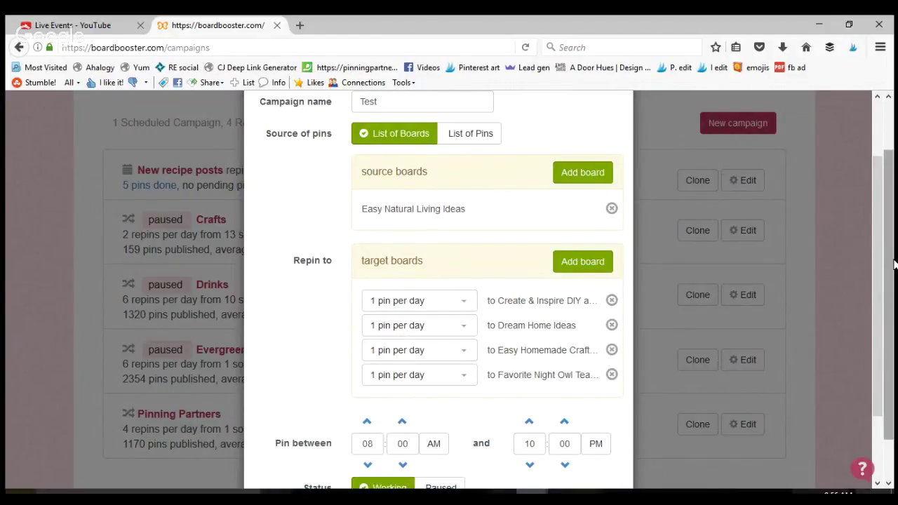
Move the campaign's pinning start time one hour earlier and save the campaign.
drag(894, 264, 876, 321)
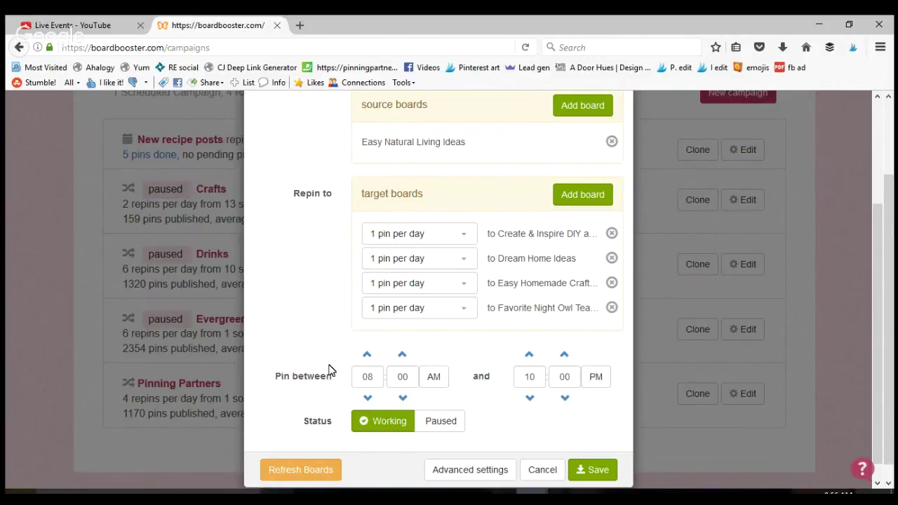
click(367, 399)
click(598, 471)
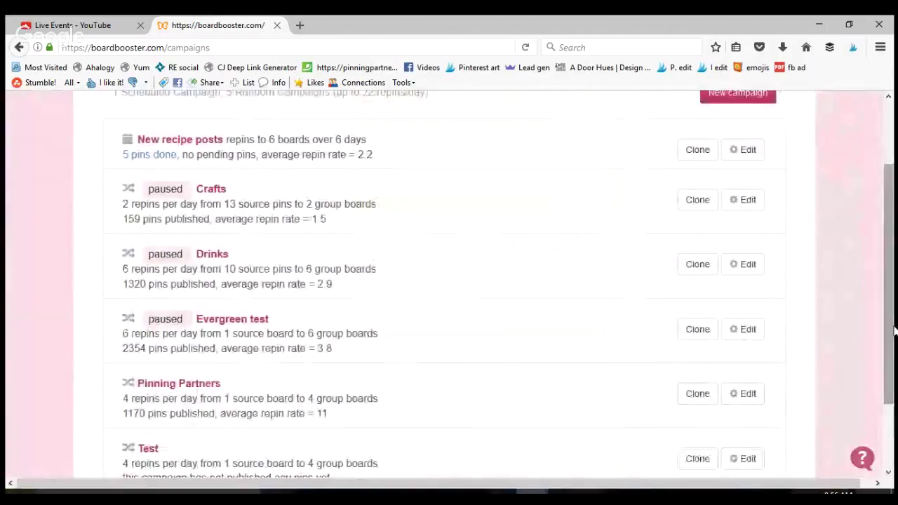
Edit the Test campaign to use List of Pins as its source of pins and close its settings.
scroll(659, 428, down, 2)
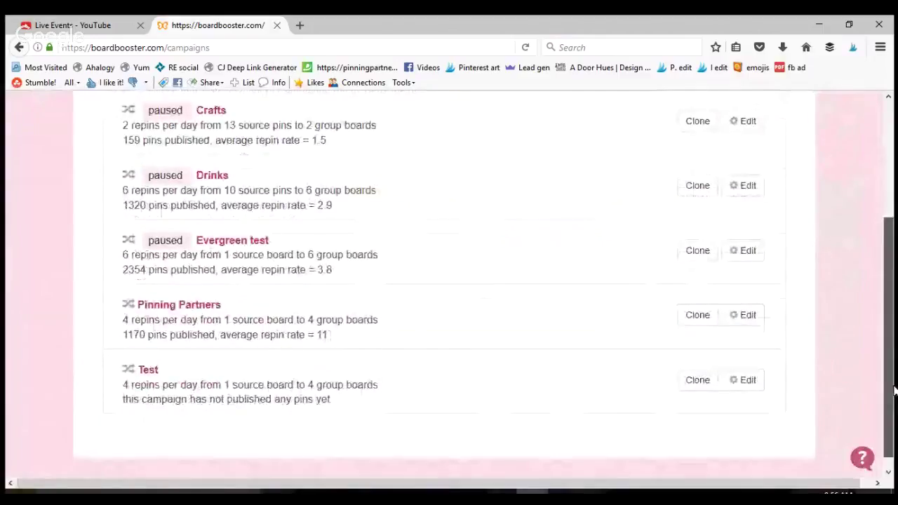
click(738, 384)
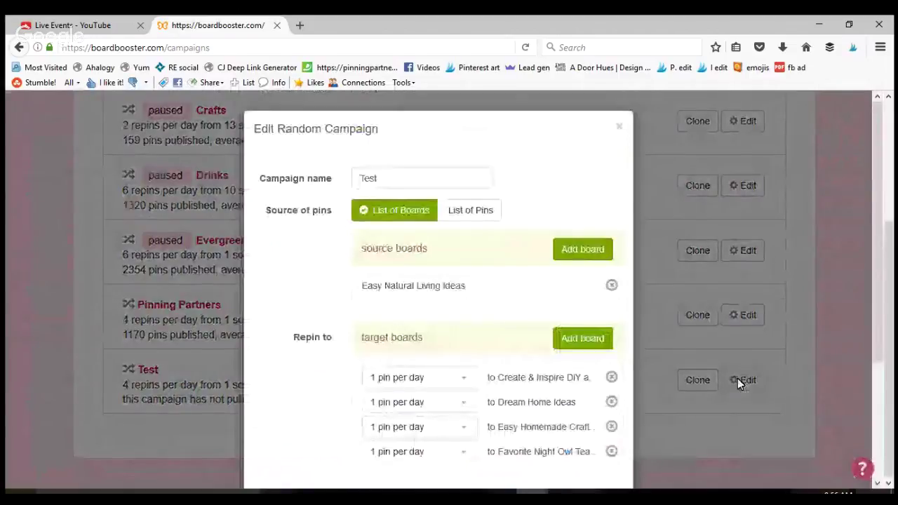
click(478, 211)
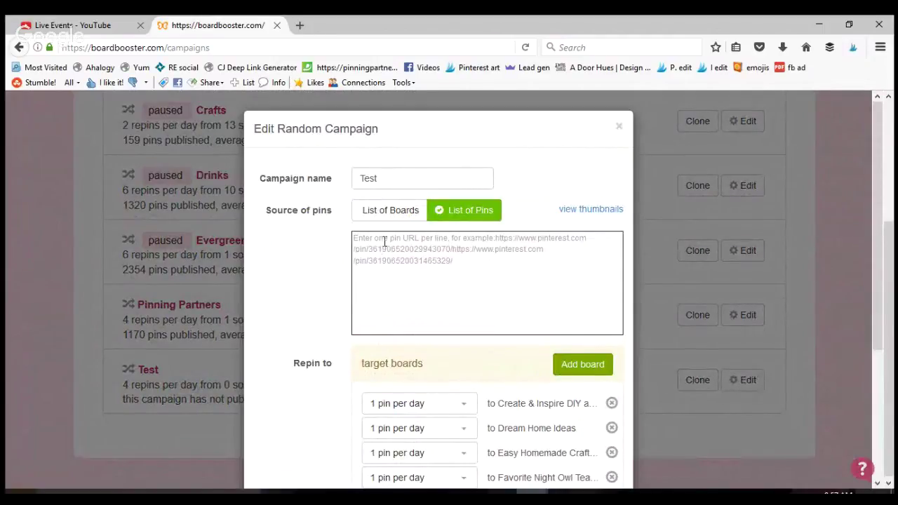
click(621, 129)
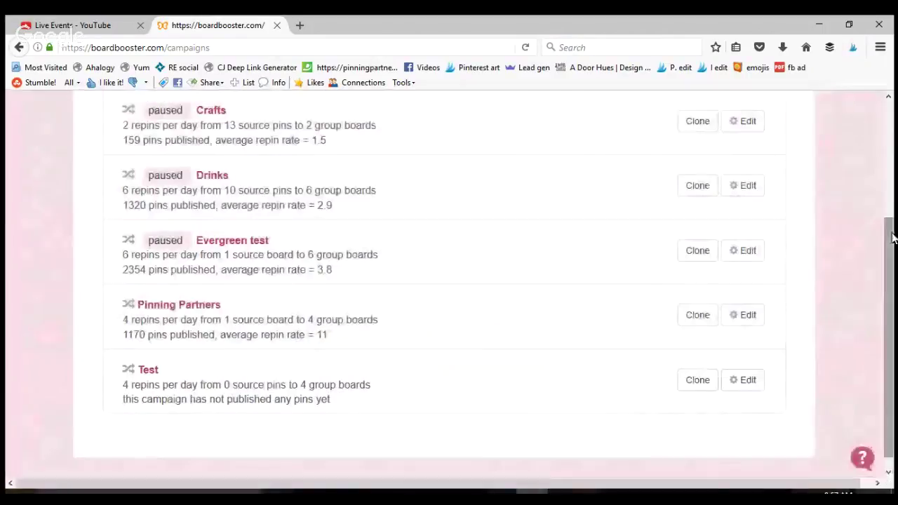
drag(892, 235, 891, 188)
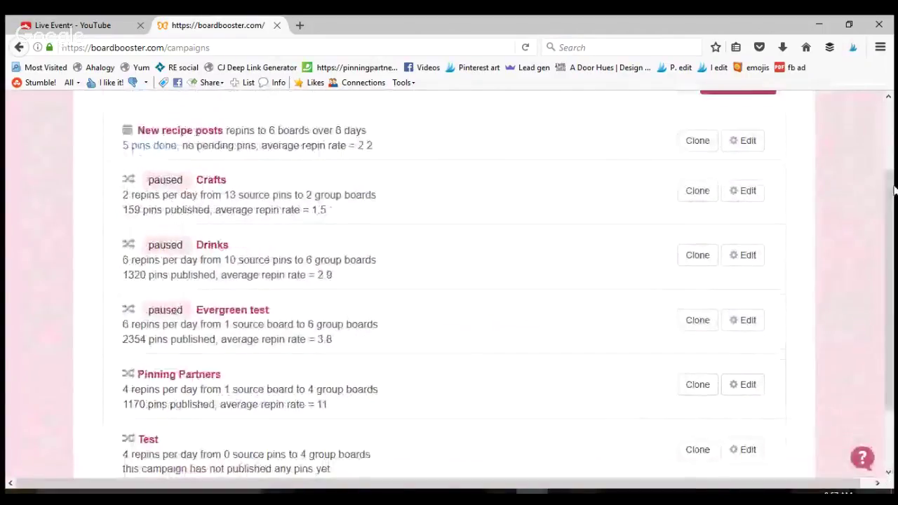
Open the Drinks campaign for editing and view the thumbnails of its source pins.
click(745, 259)
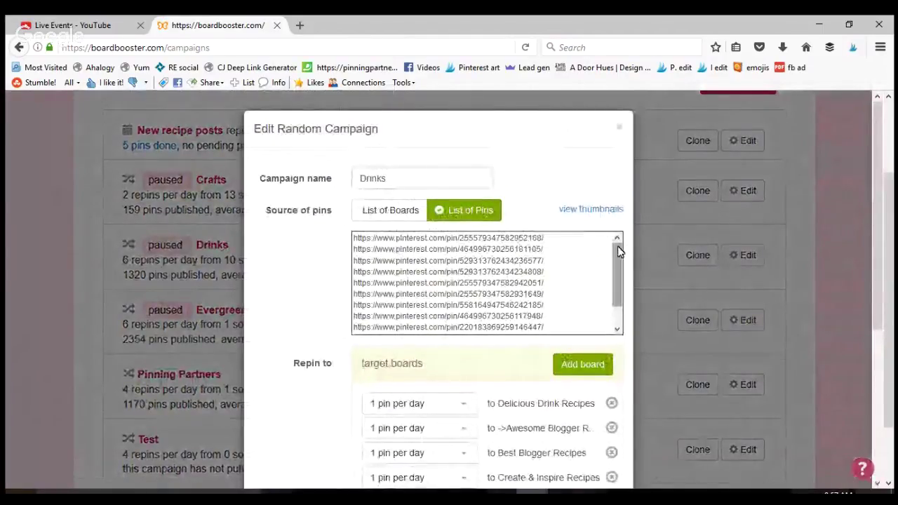
mouse_move(617, 253)
mouse_down()
mouse_move(620, 275)
mouse_move(620, 247)
mouse_up()
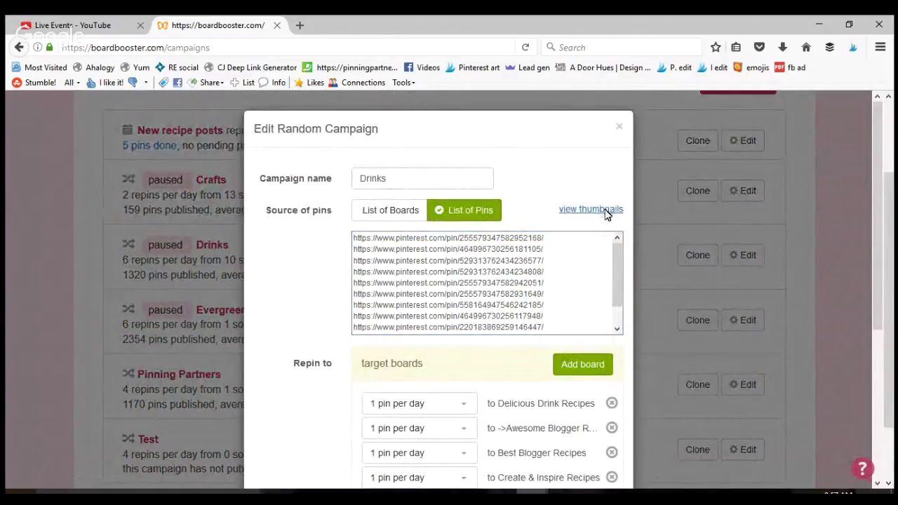
click(607, 213)
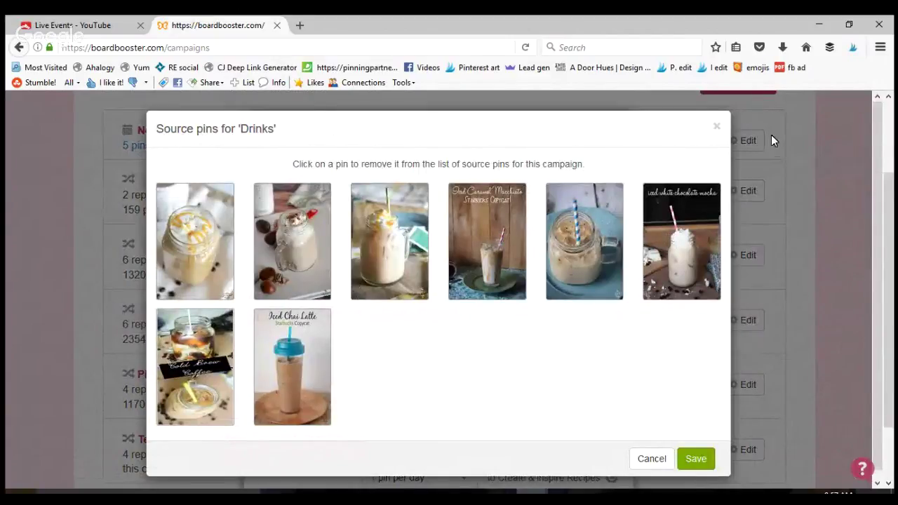
click(718, 129)
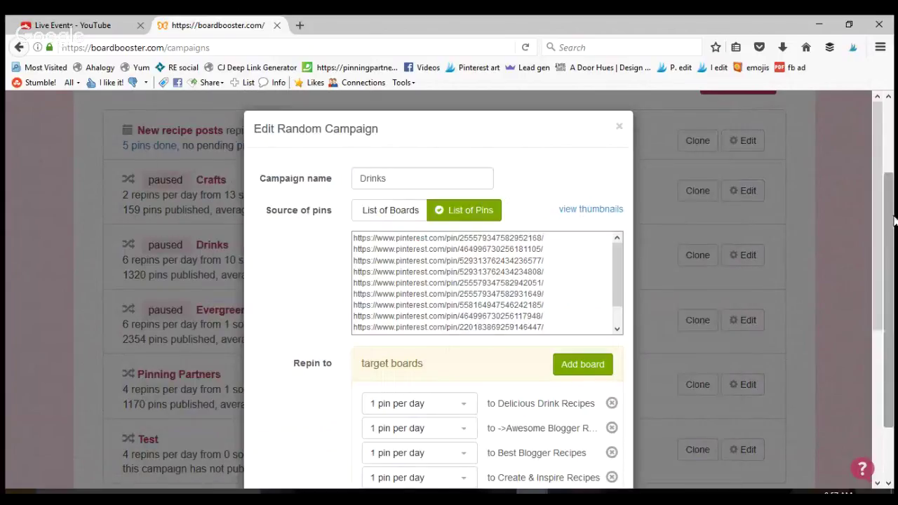
Set the Drinks campaign's status to Working and save it.
scroll(894, 222, down, 4)
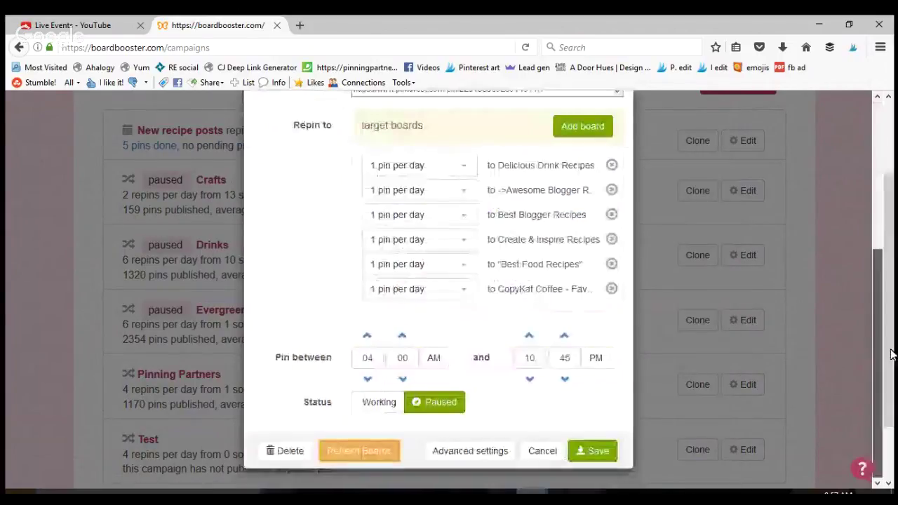
click(382, 405)
click(591, 452)
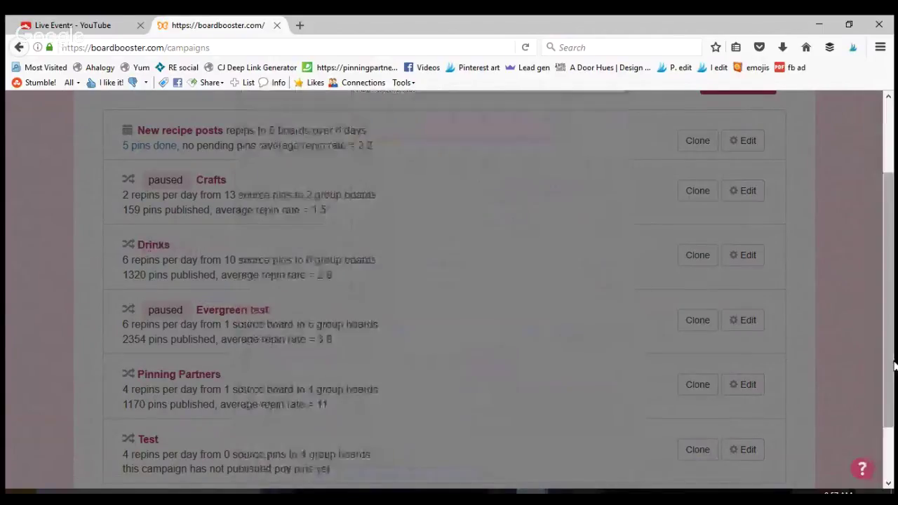
Start a new scheduled campaign and name it "Test 2".
drag(891, 319, 894, 245)
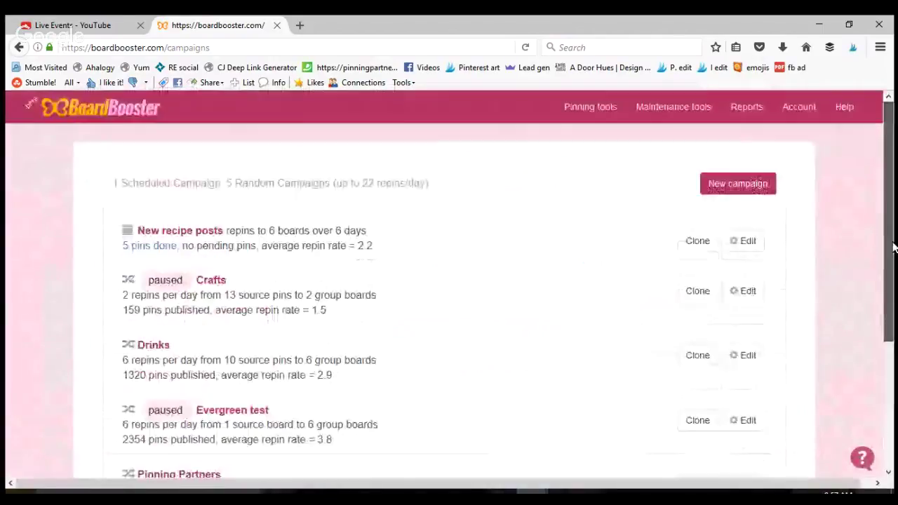
click(736, 190)
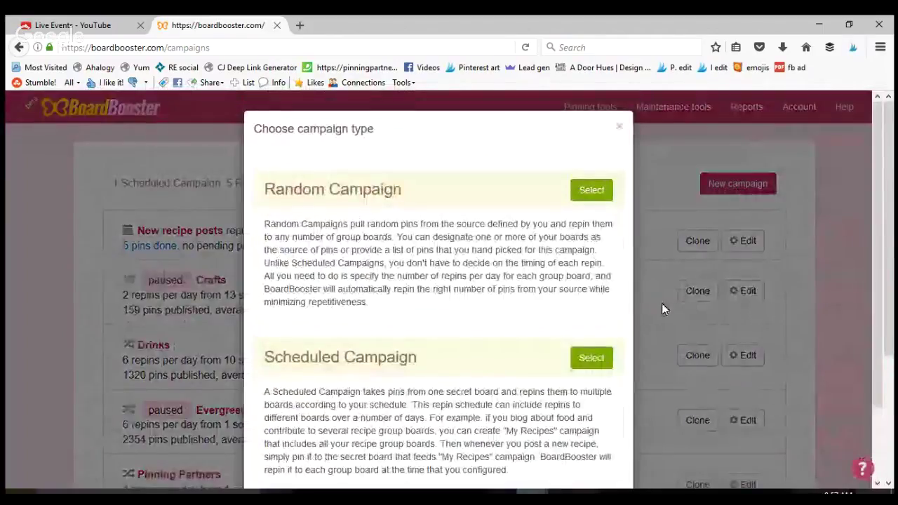
click(593, 361)
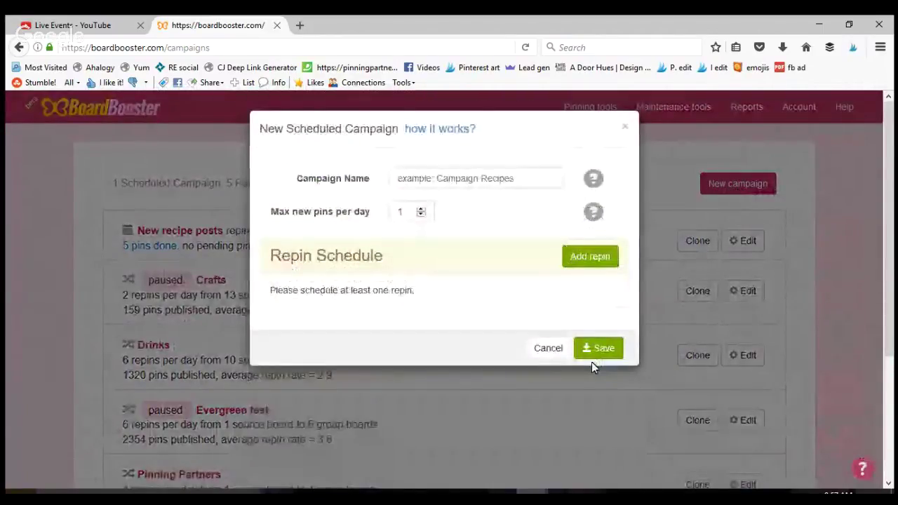
click(497, 178)
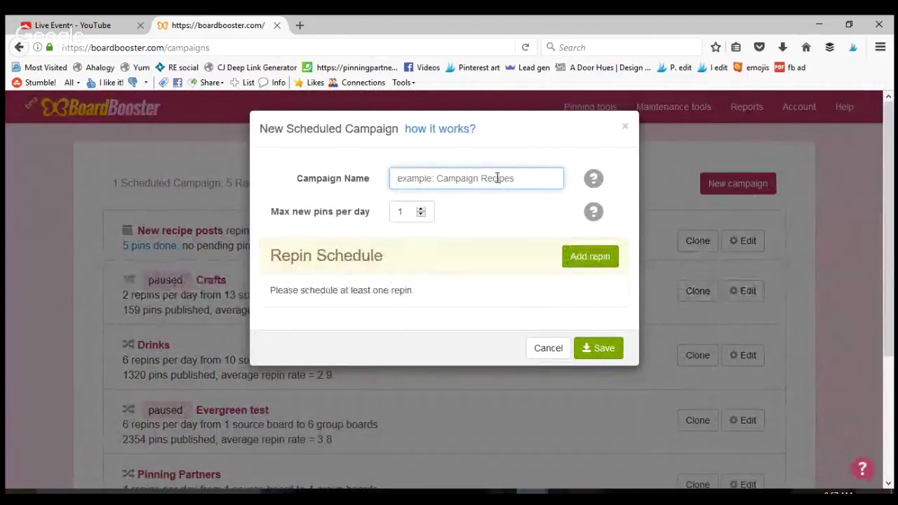
text(Test 2)
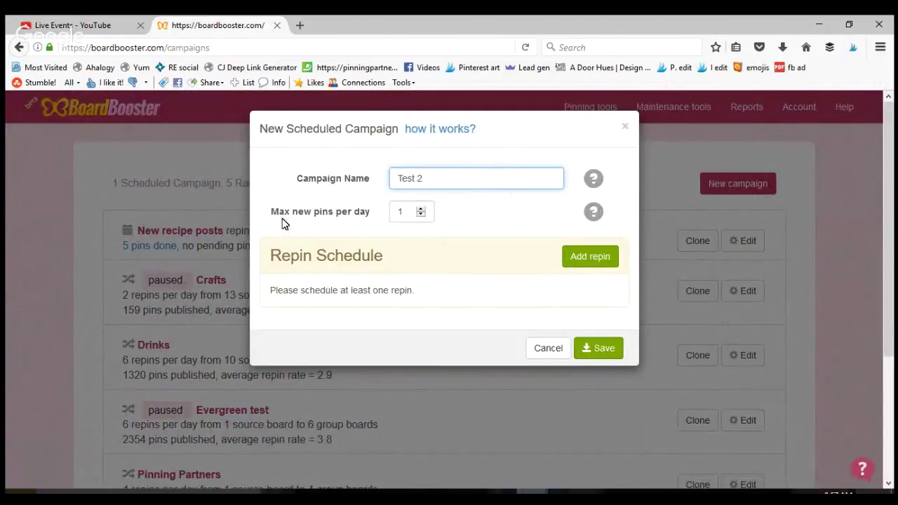
Add a repin to the "!!!The Sweetest Sweets!!!" board on campaign day 1 at 5:00 PM.
click(590, 258)
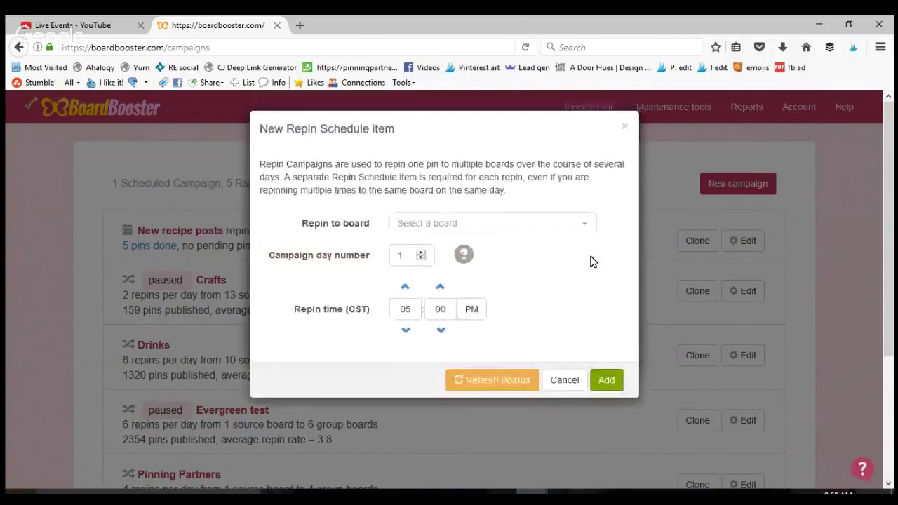
click(564, 379)
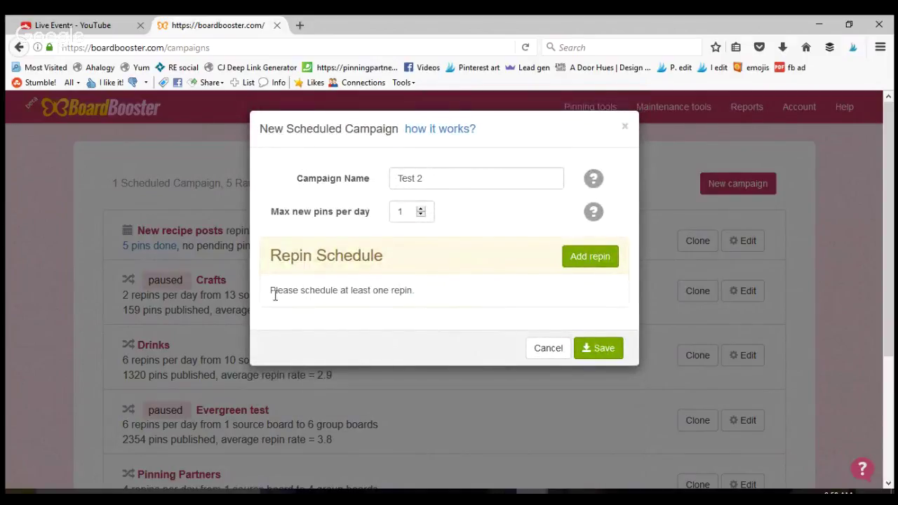
click(600, 265)
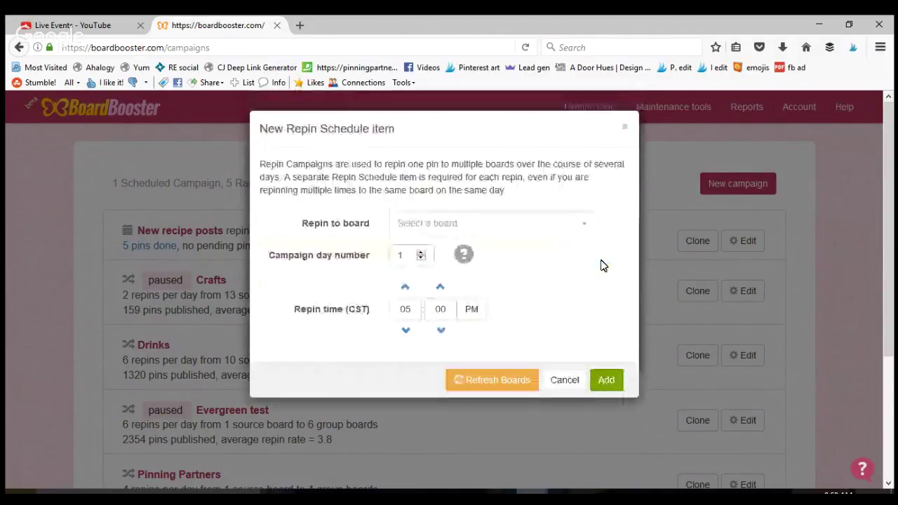
click(451, 231)
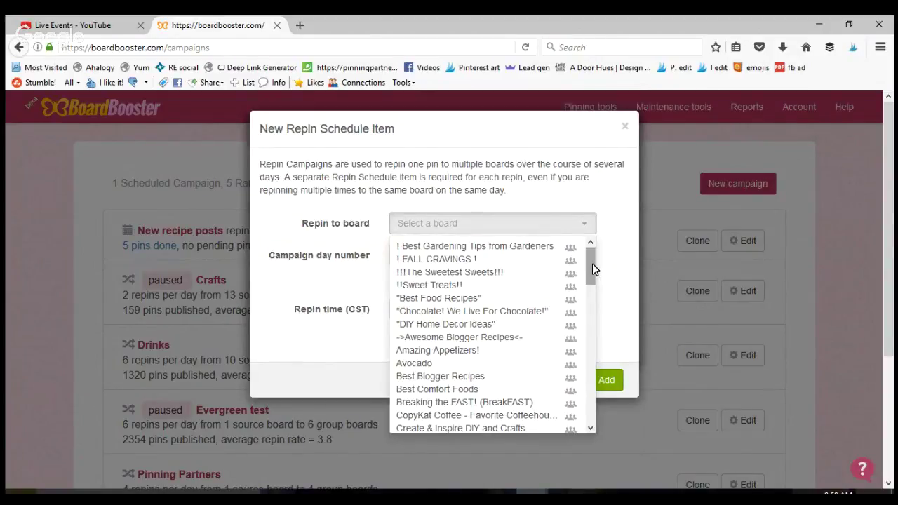
mouse_move(593, 272)
mouse_down()
mouse_move(592, 414)
mouse_move(604, 342)
mouse_move(602, 261)
mouse_up()
click(453, 273)
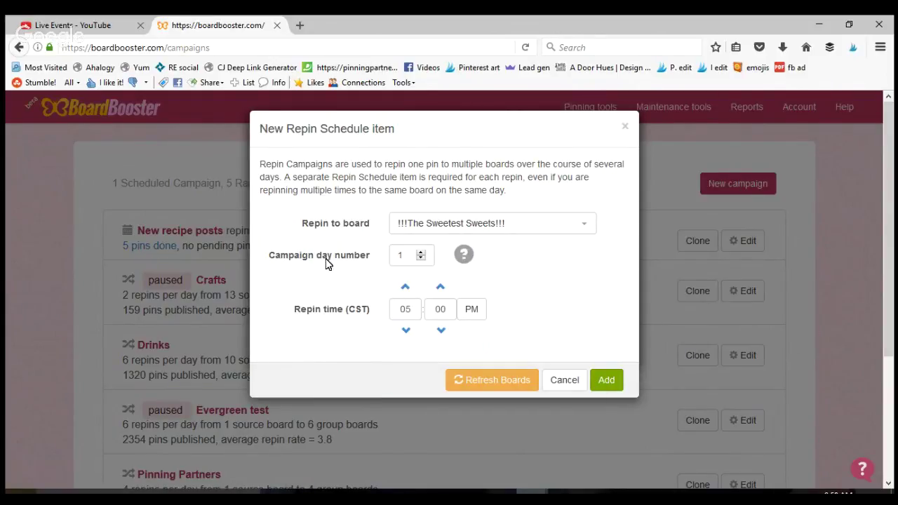
click(603, 383)
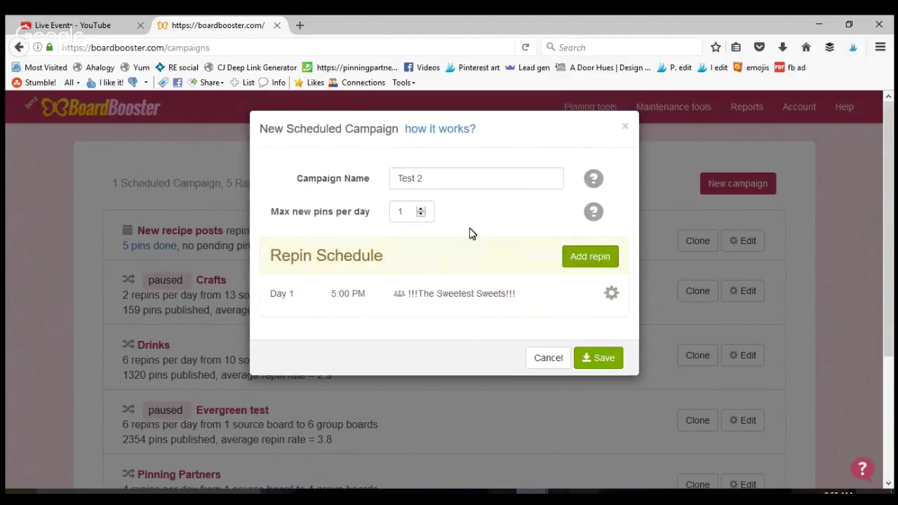
Add a repin to the "!!Sweet Treats!!" board on campaign day 2 at 5:00 PM, and close the new campaign without saving.
click(588, 258)
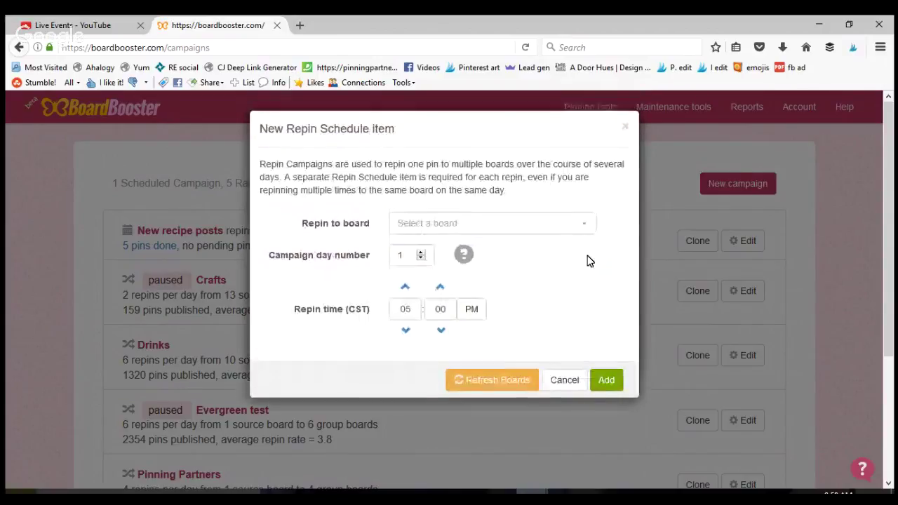
click(421, 259)
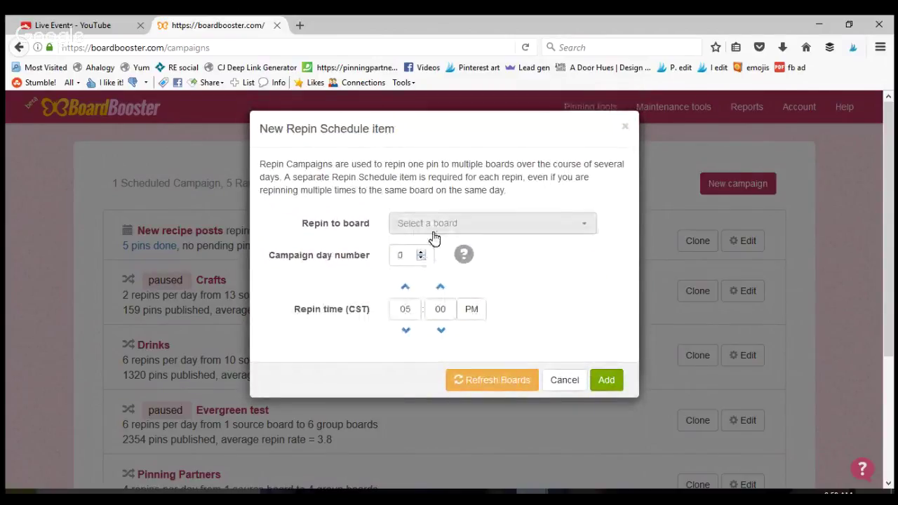
click(421, 252)
click(421, 252)
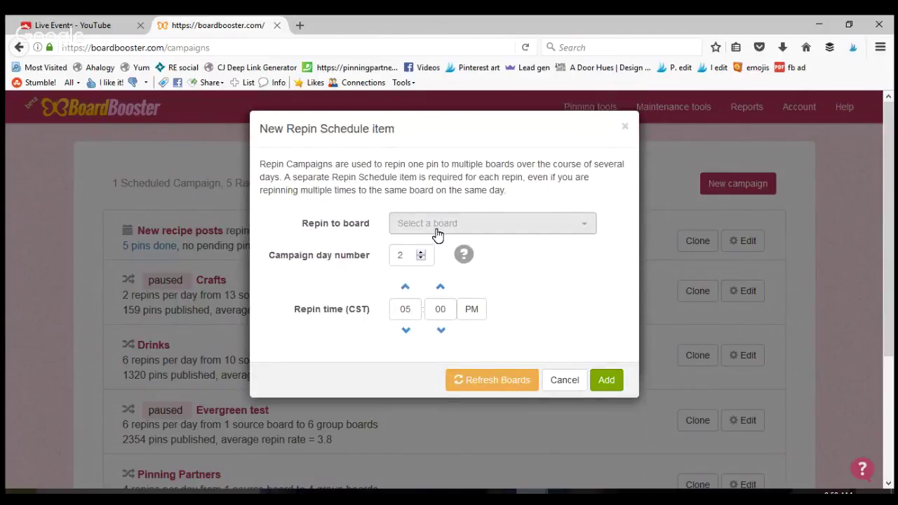
click(437, 234)
click(437, 286)
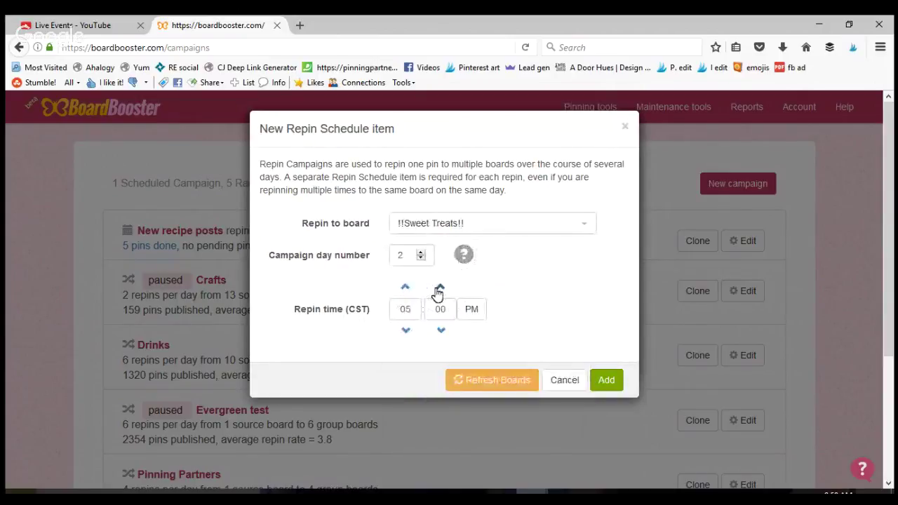
click(601, 380)
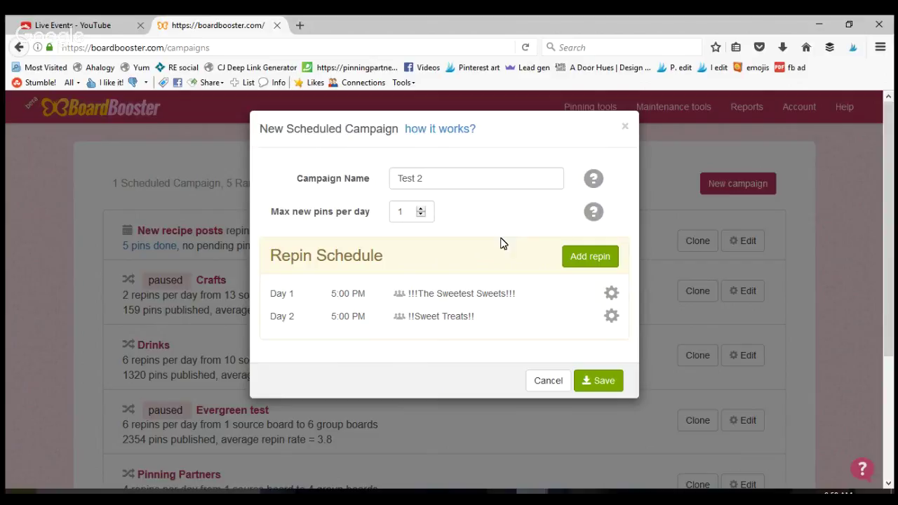
click(626, 128)
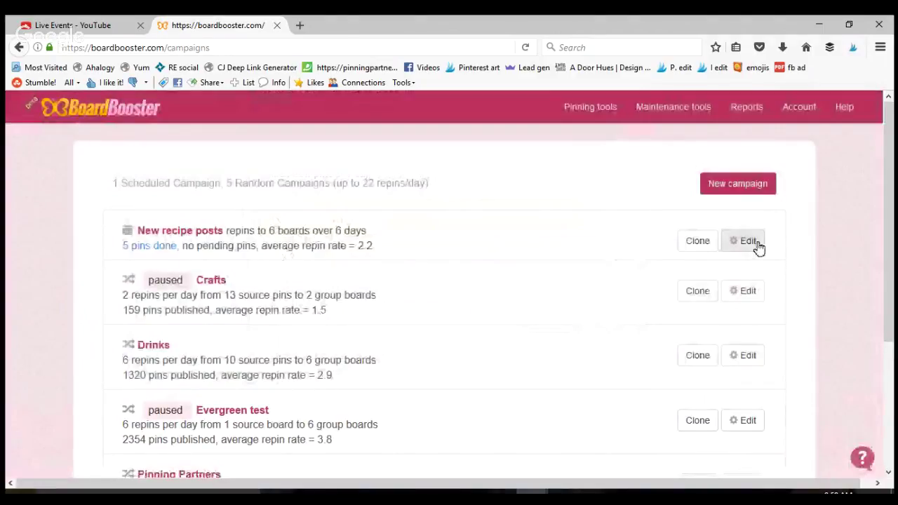
Open the "New recipe posts" scheduled campaign, examine its settings and repin schedule, and close it.
click(748, 241)
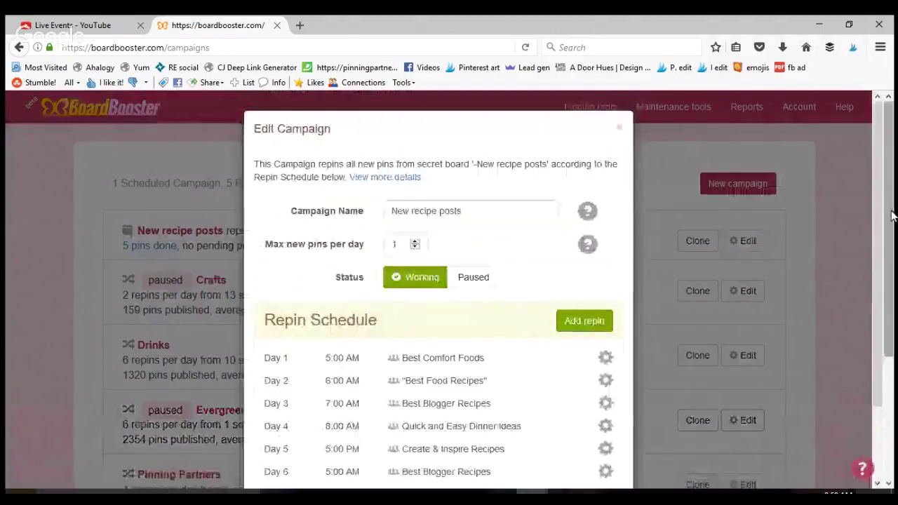
scroll(877, 213, down, 1)
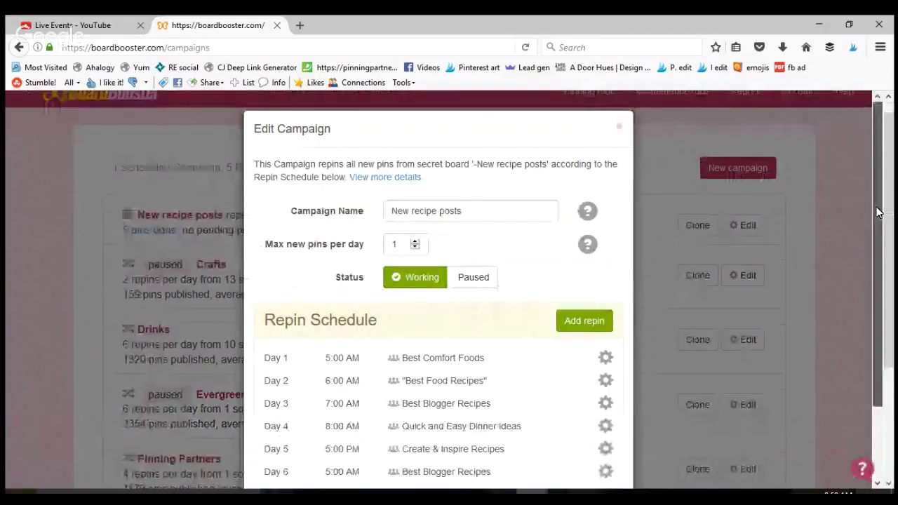
drag(877, 213, 879, 258)
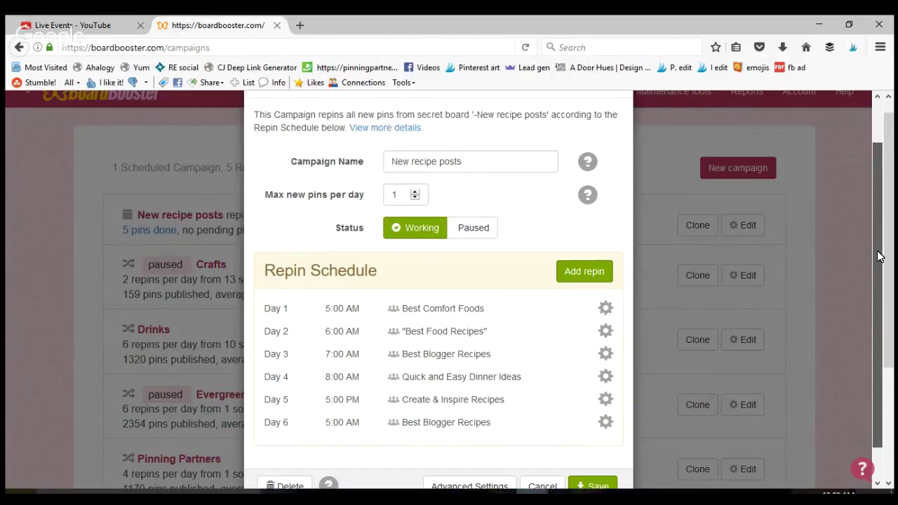
drag(879, 257, 880, 266)
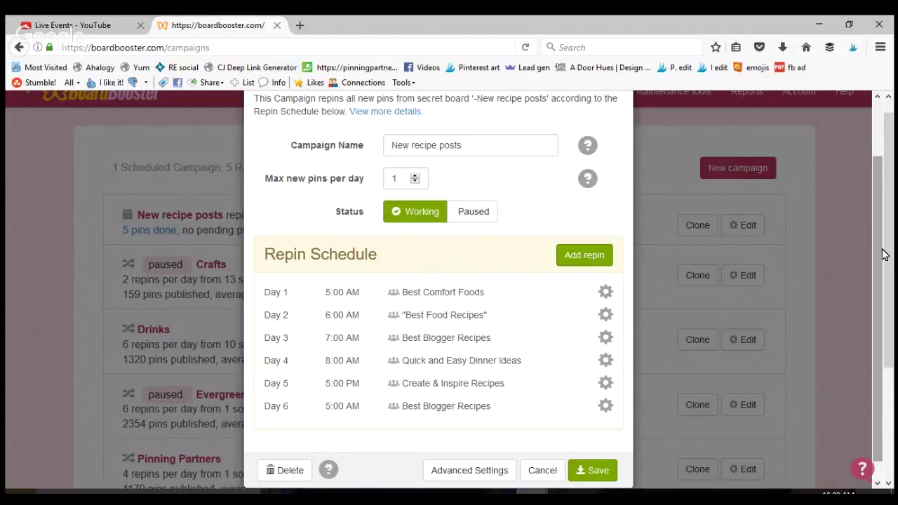
drag(880, 249, 878, 204)
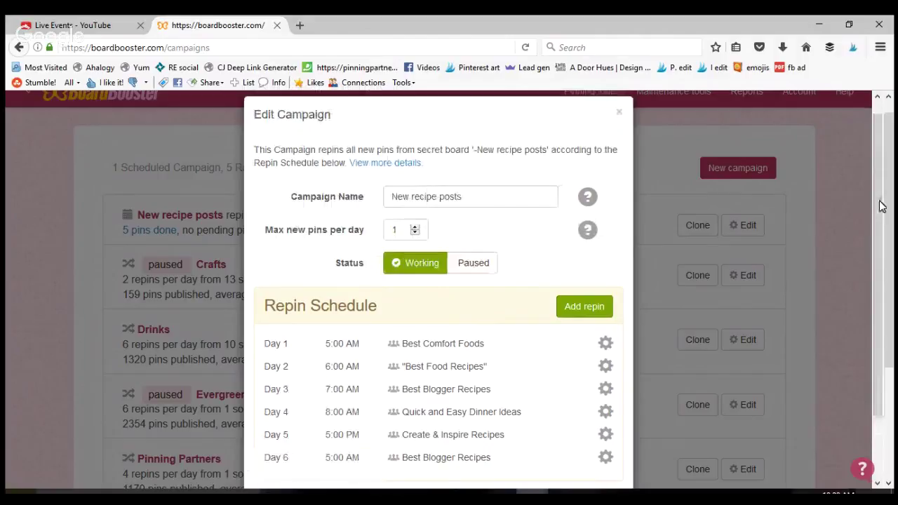
click(620, 115)
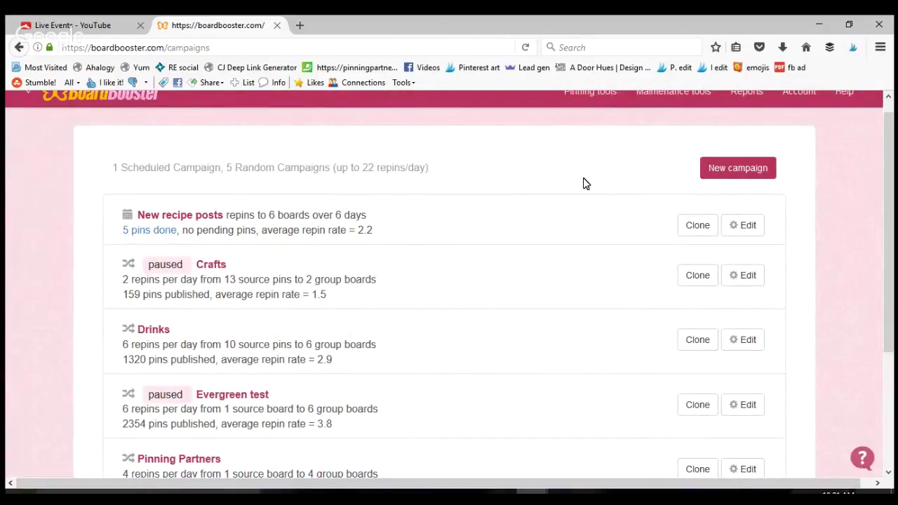
Open the Scheduler tool, select the "Easy Coffee Recipes" board for scheduling, and continue to its initial settings.
drag(893, 203, 893, 182)
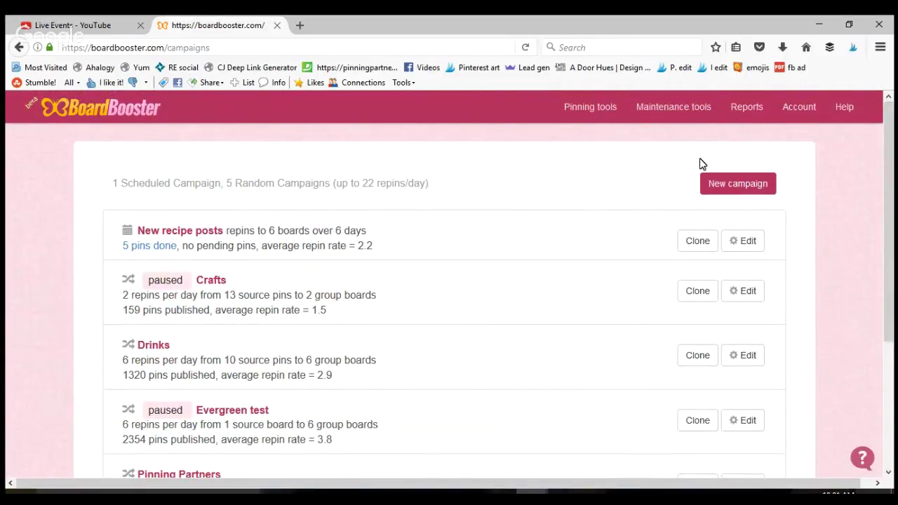
double_click(593, 112)
click(594, 117)
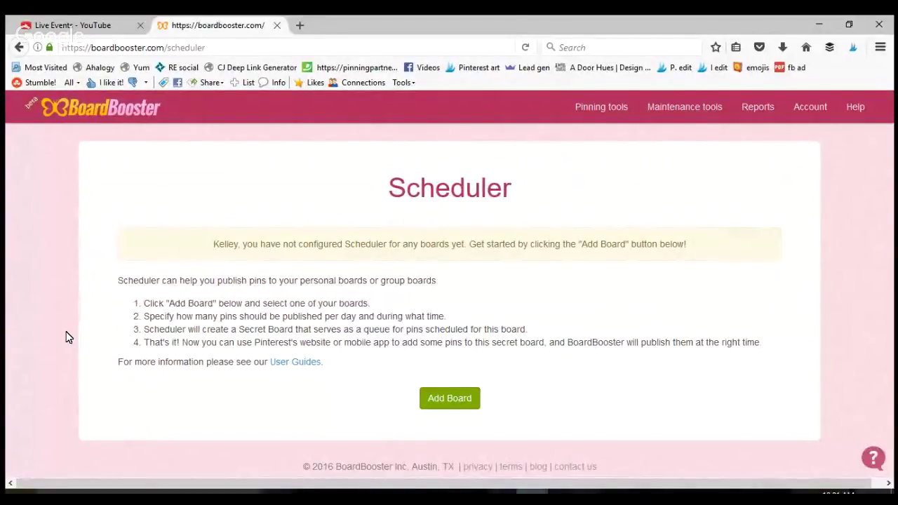
click(444, 401)
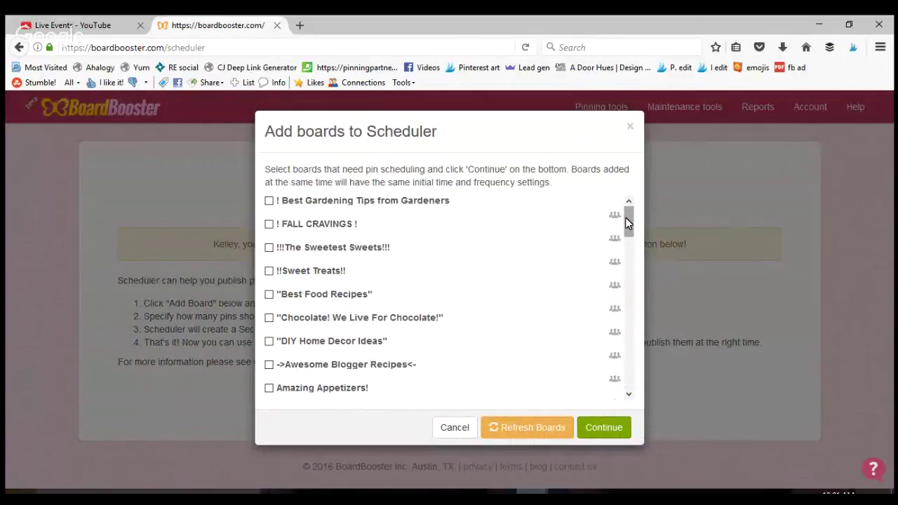
drag(628, 222, 629, 299)
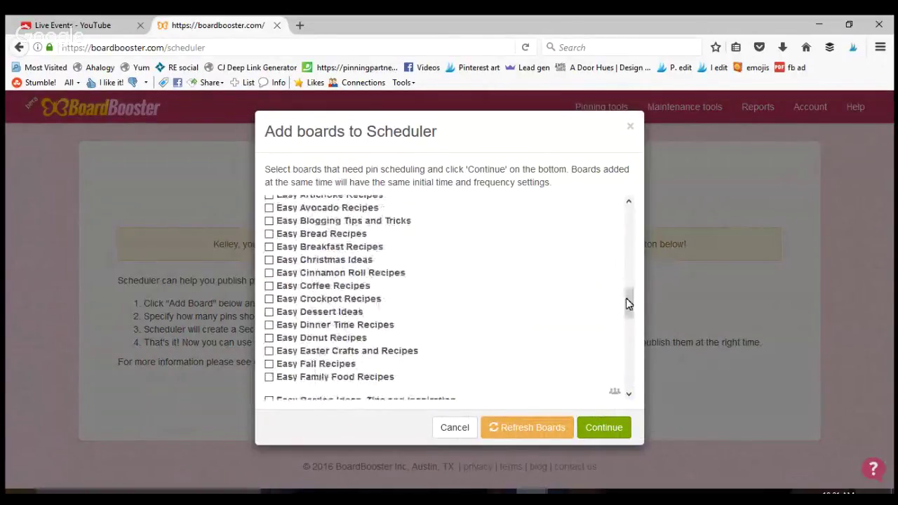
click(269, 287)
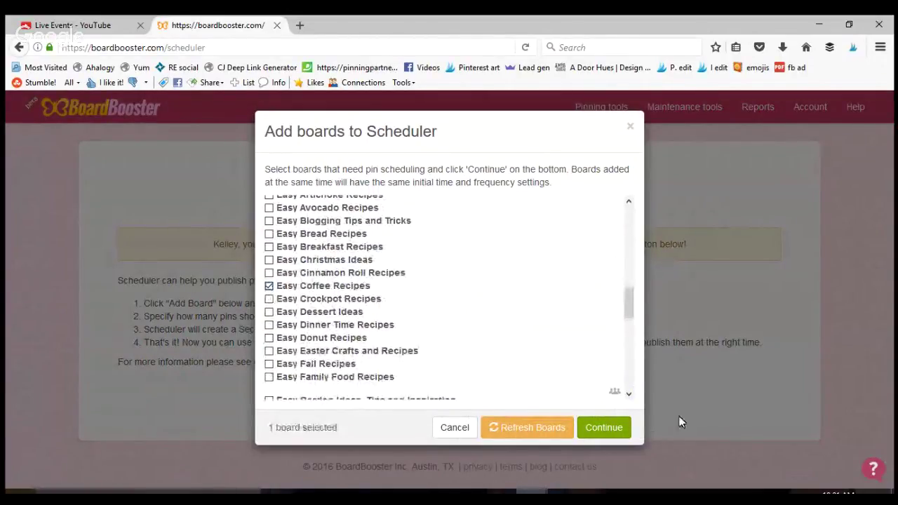
click(621, 437)
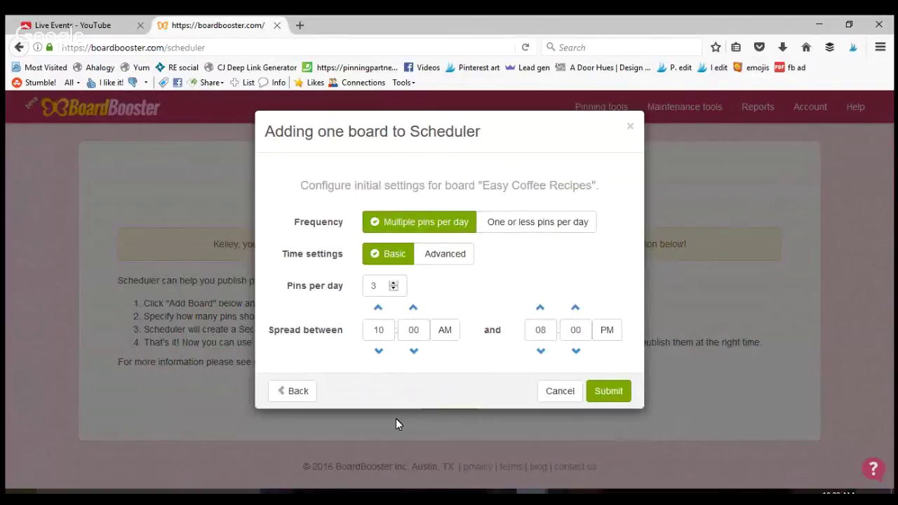
Set the start of the board's daily pinning window to 3:00 AM and submit the Scheduler settings.
click(379, 352)
click(378, 352)
click(378, 352)
click(378, 352)
click(378, 352)
click(378, 352)
click(379, 352)
click(609, 393)
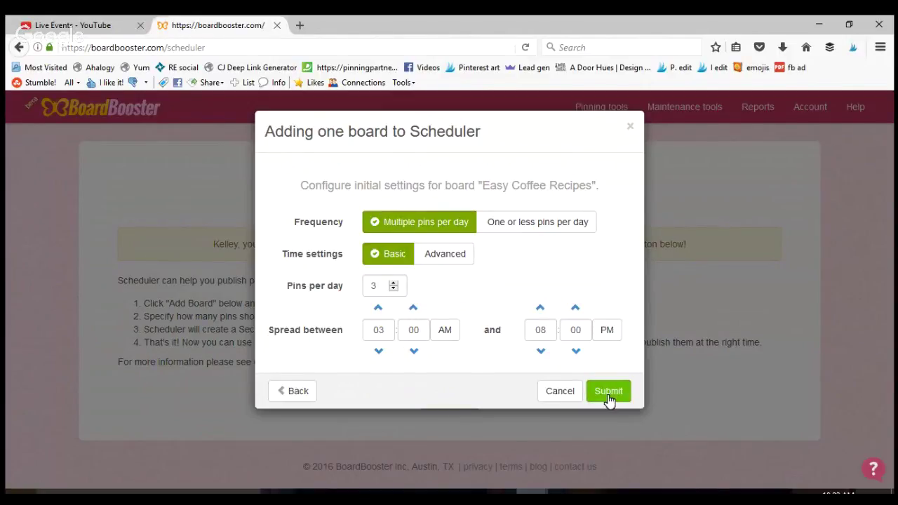
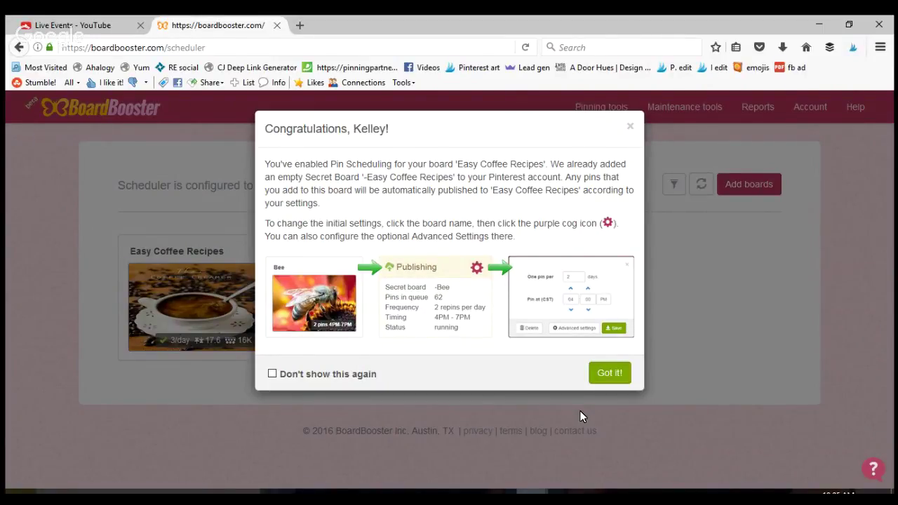
Dismiss the Scheduler introduction and open the "Easy Coffee Recipes" board to review its publishing details.
click(610, 374)
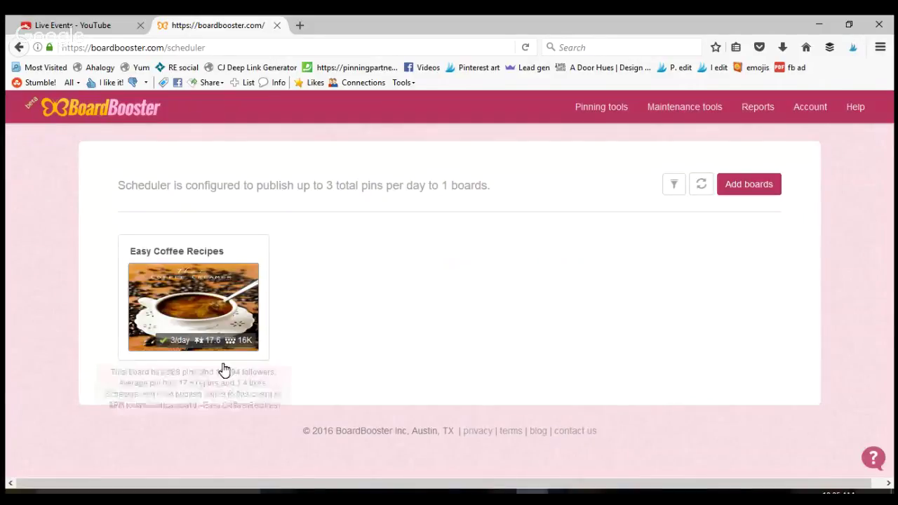
mouse_move(166, 351)
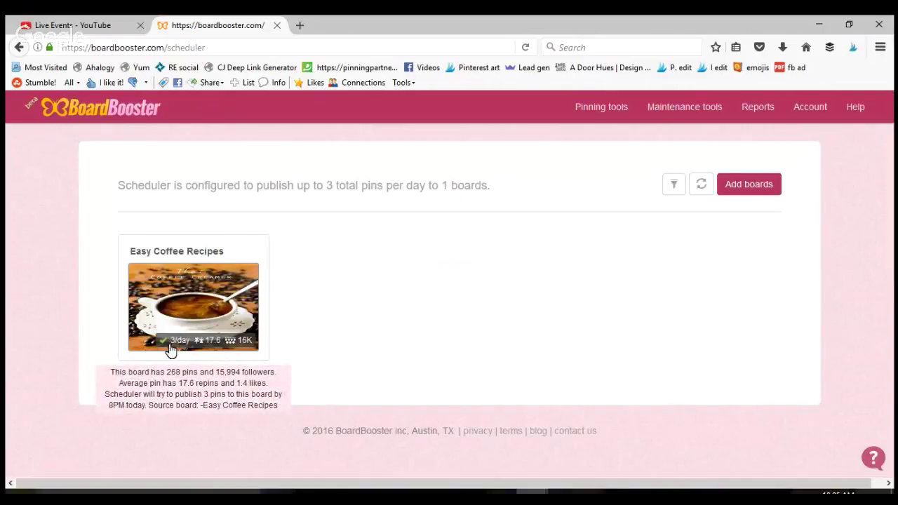
click(209, 328)
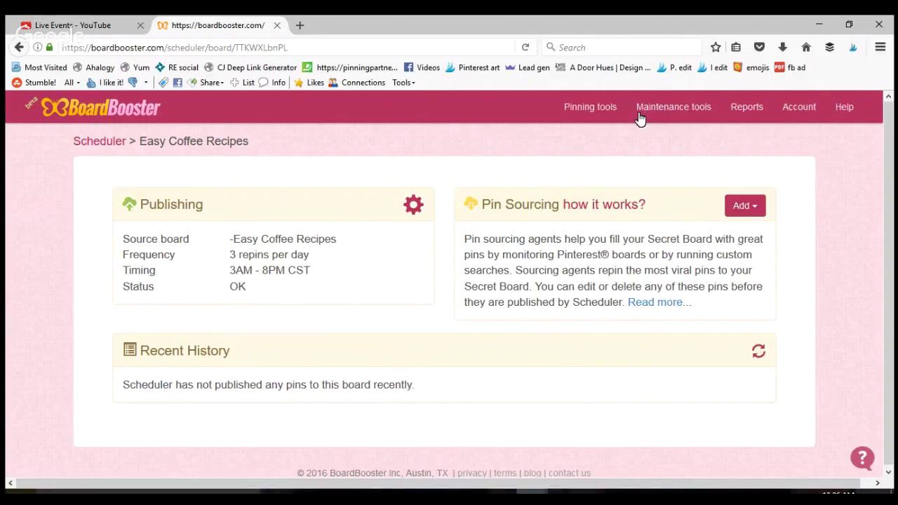
Open the Looping tool, select the "Easy Taco Recipes" board to add, and continue to its looping settings.
click(580, 114)
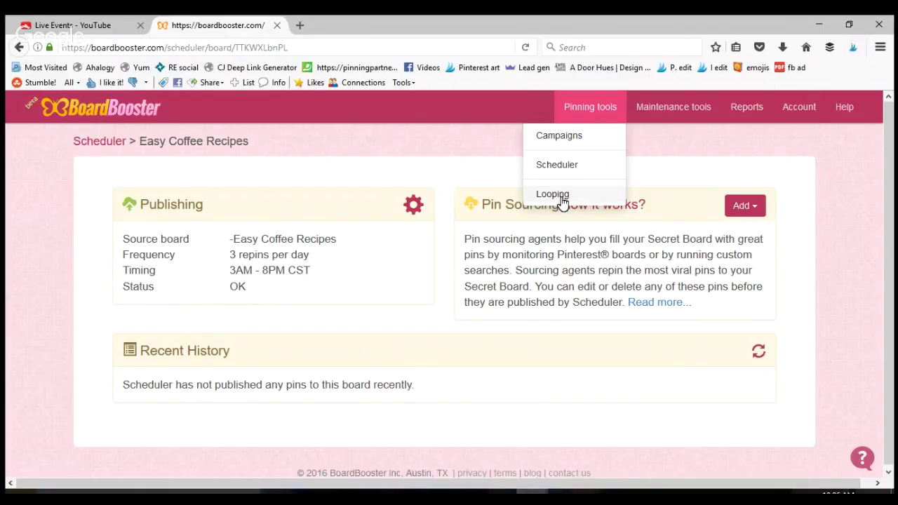
click(562, 197)
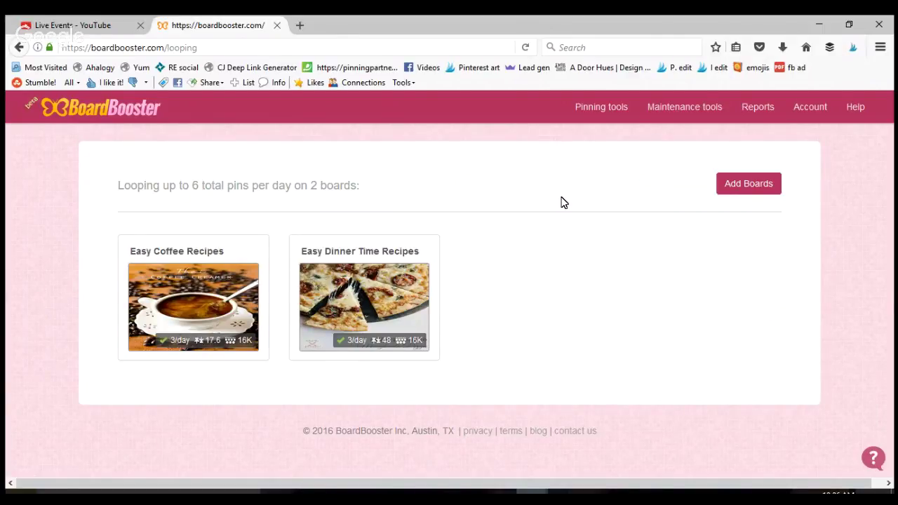
click(730, 198)
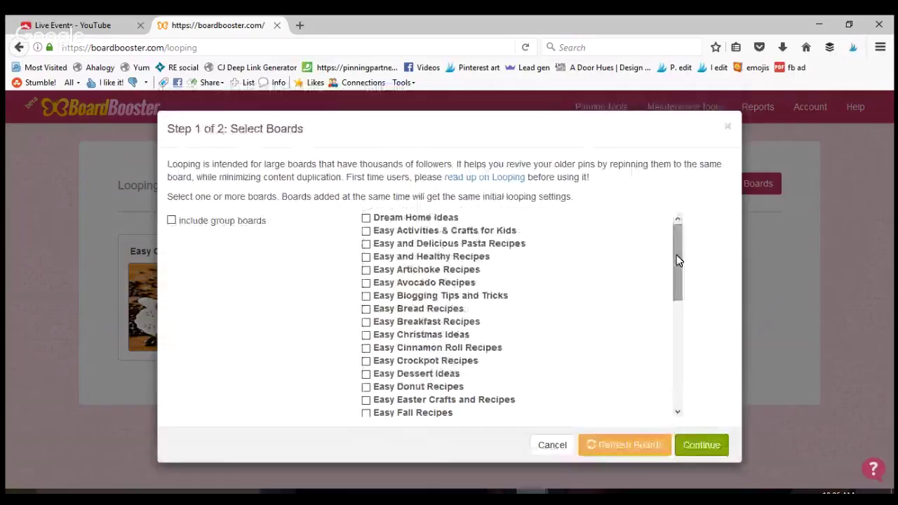
drag(676, 259, 681, 387)
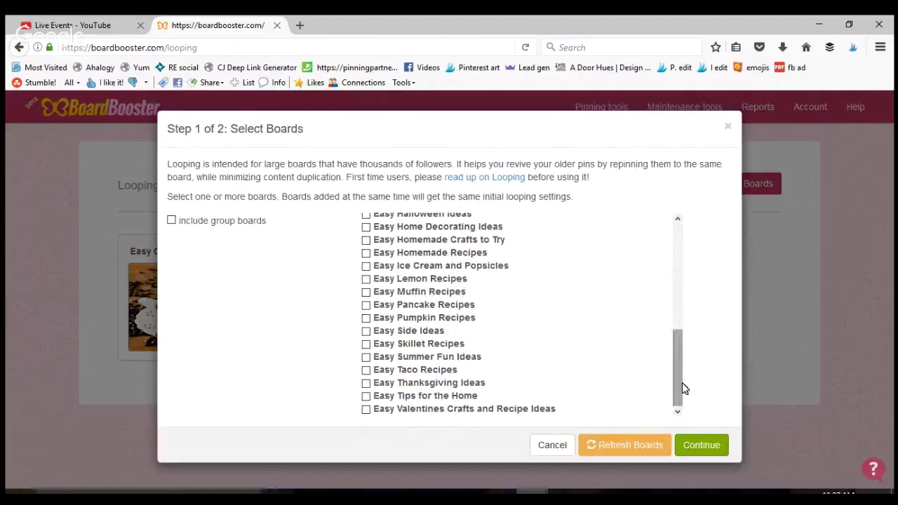
click(366, 371)
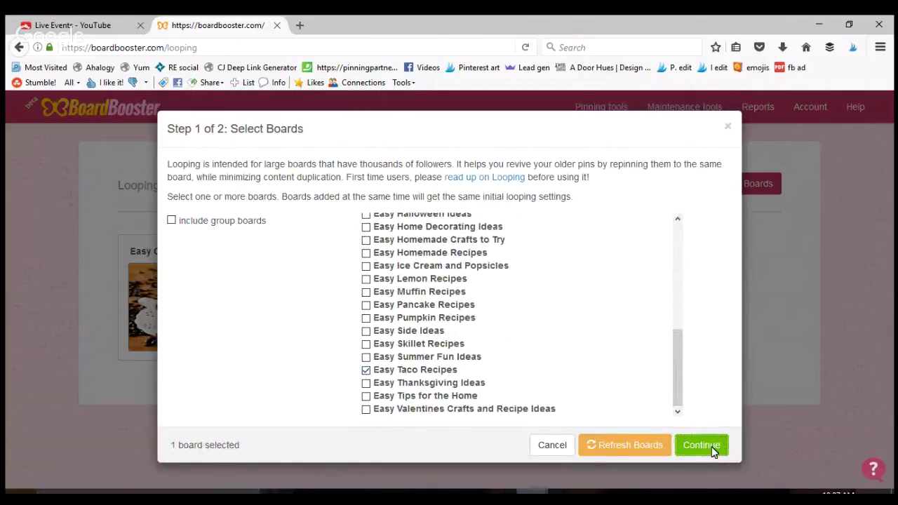
click(713, 450)
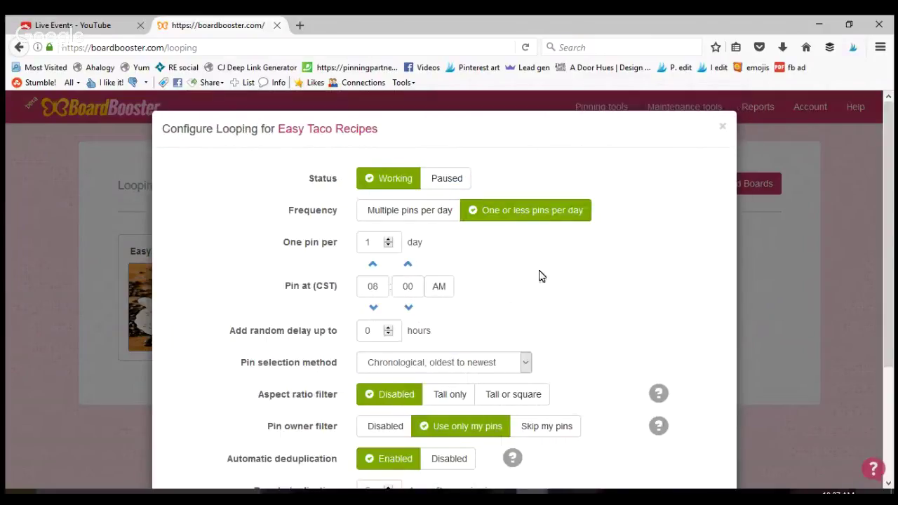
Set the looping frequency to multiple pins per day and the start of the pinning window to 1:00 AM.
click(440, 213)
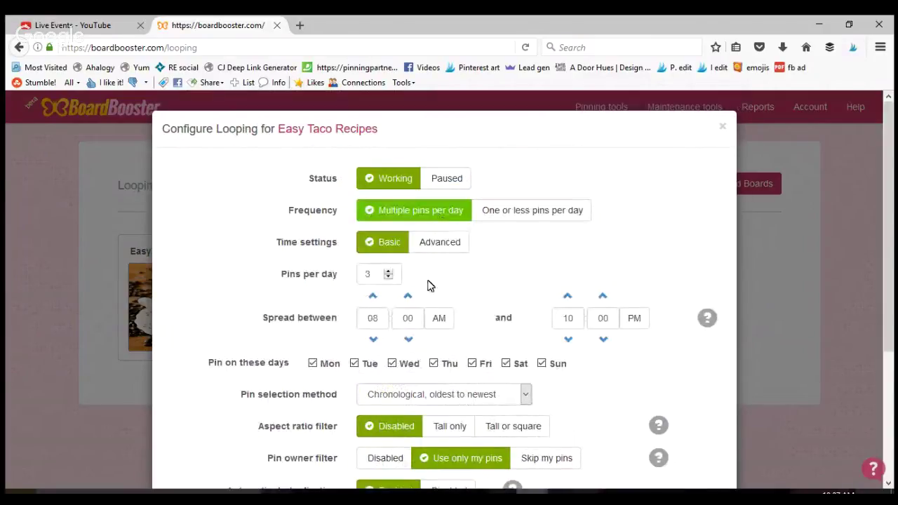
click(373, 340)
click(373, 340)
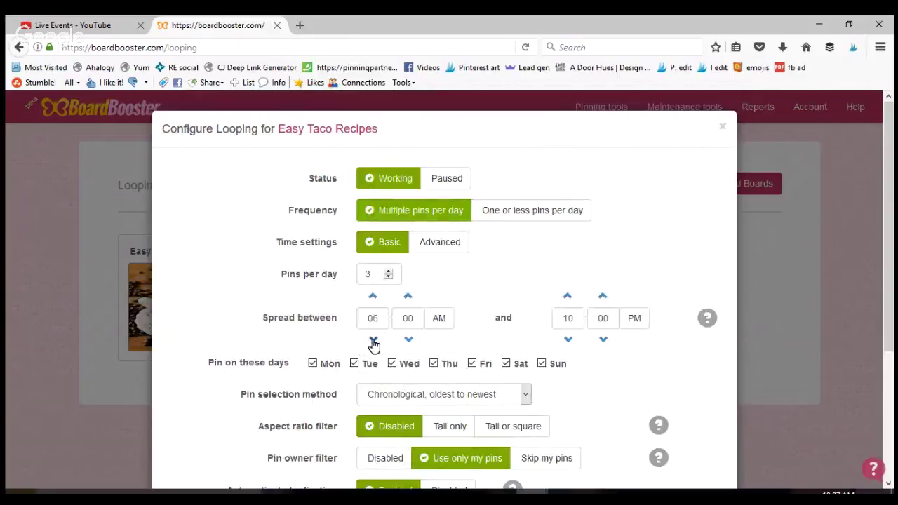
click(373, 340)
click(374, 340)
click(373, 341)
click(373, 340)
click(373, 341)
Restrict the aspect ratio filter to tall pins only and set the end of the pinning window to 11:00 PM.
drag(894, 218, 894, 317)
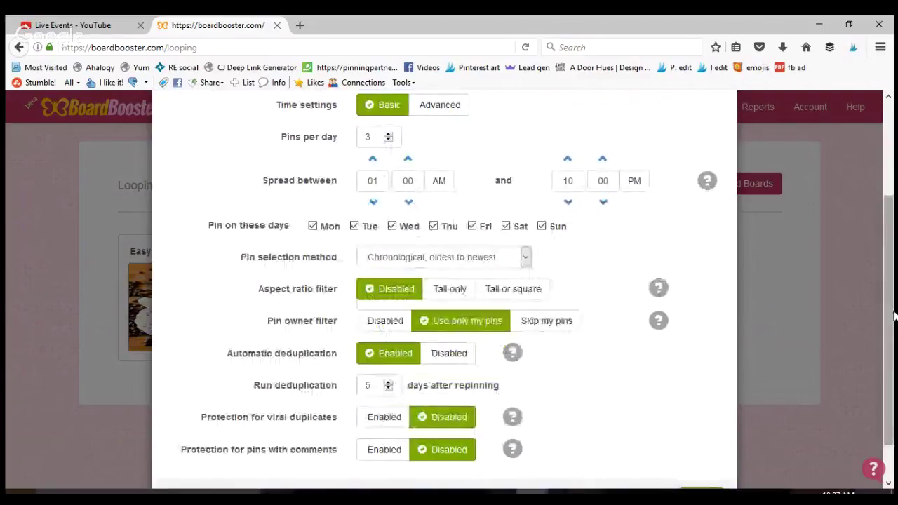
click(460, 296)
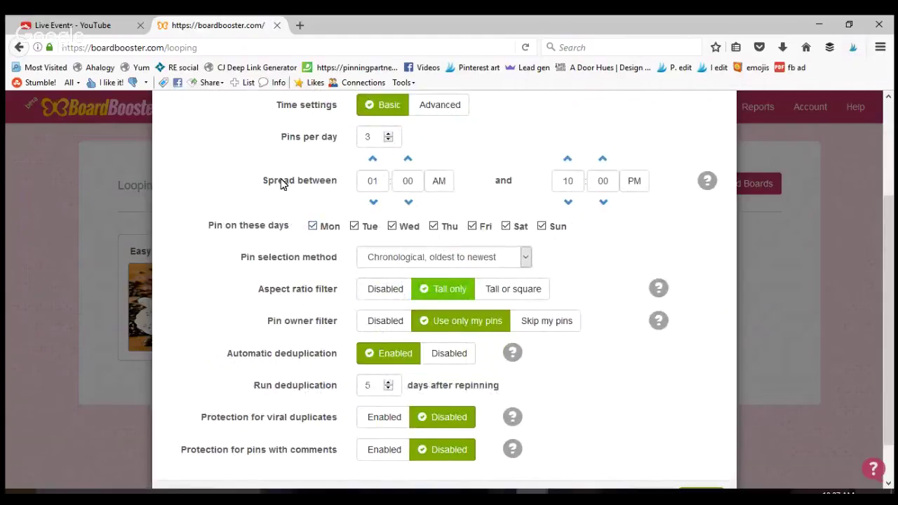
click(568, 203)
click(568, 202)
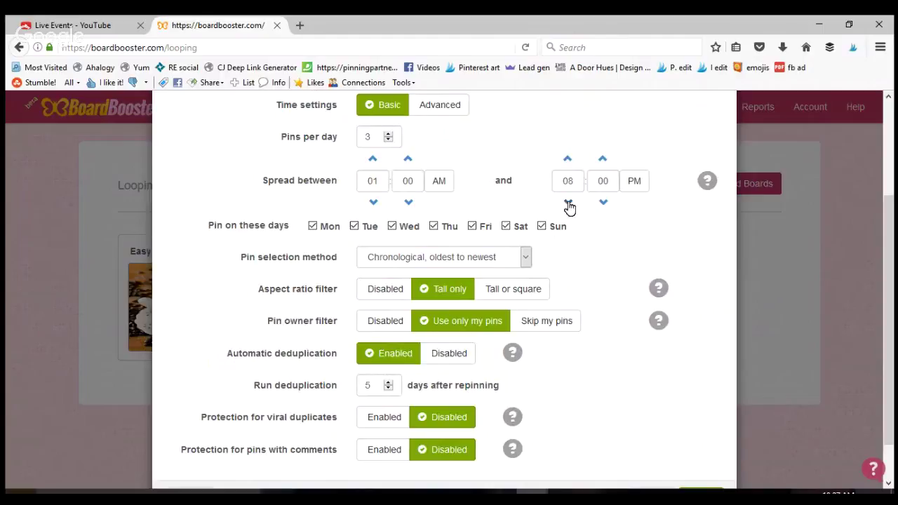
click(566, 160)
click(567, 160)
Set the pin selection method for the "Easy Taco Recipes" looping to Random.
click(527, 259)
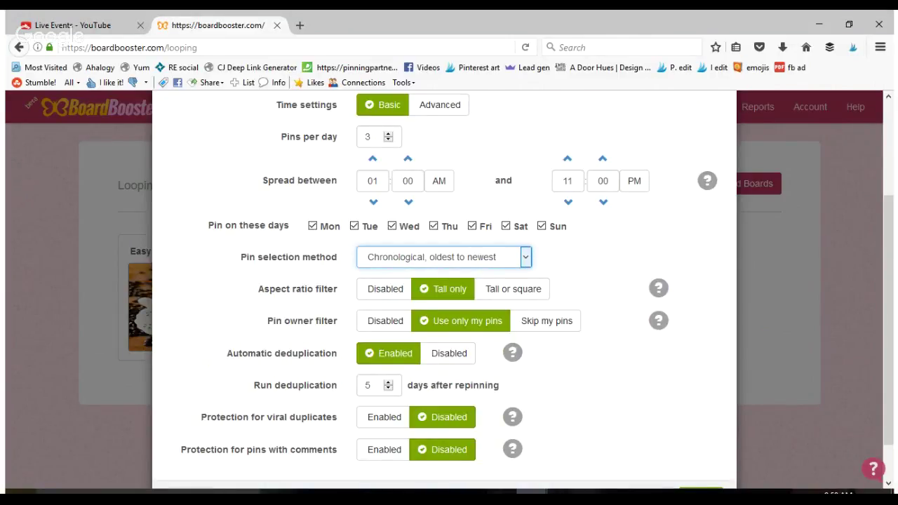
click(494, 296)
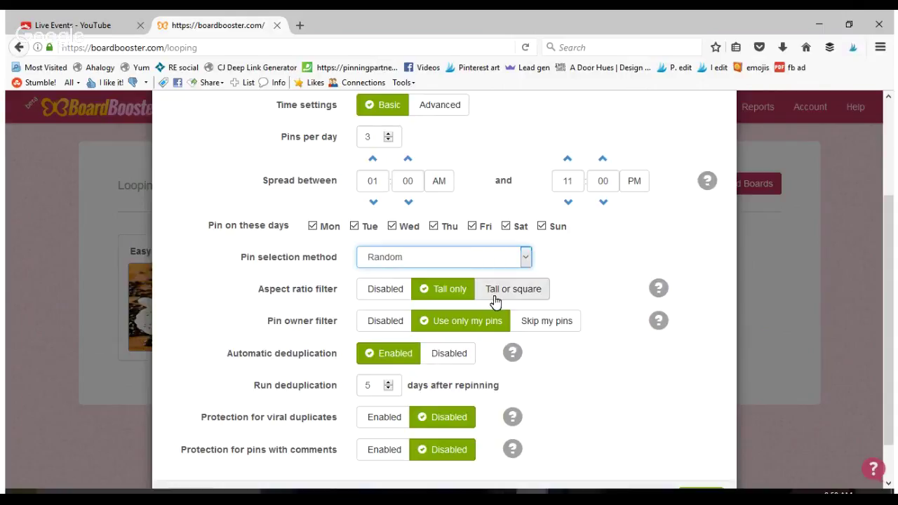
click(228, 305)
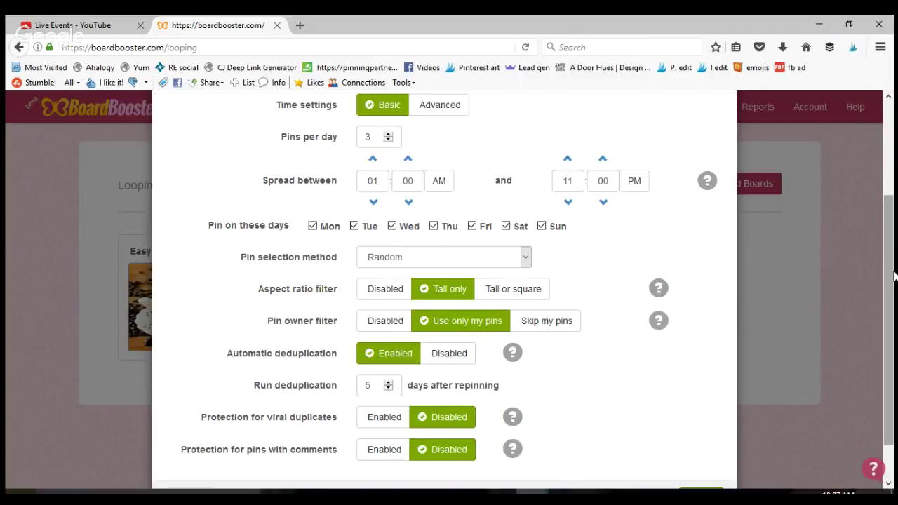
Show the help explanation for automatic deduplication and review the deduplication options below it.
drag(894, 279, 893, 319)
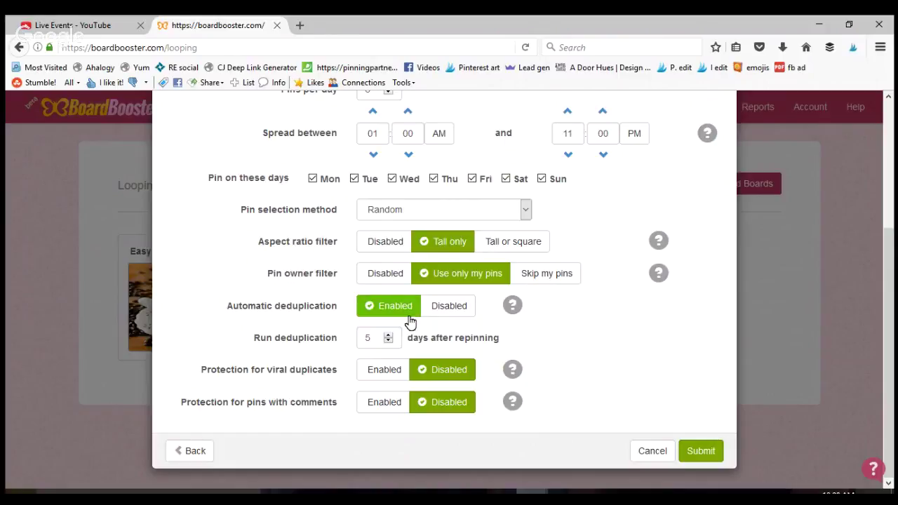
click(512, 306)
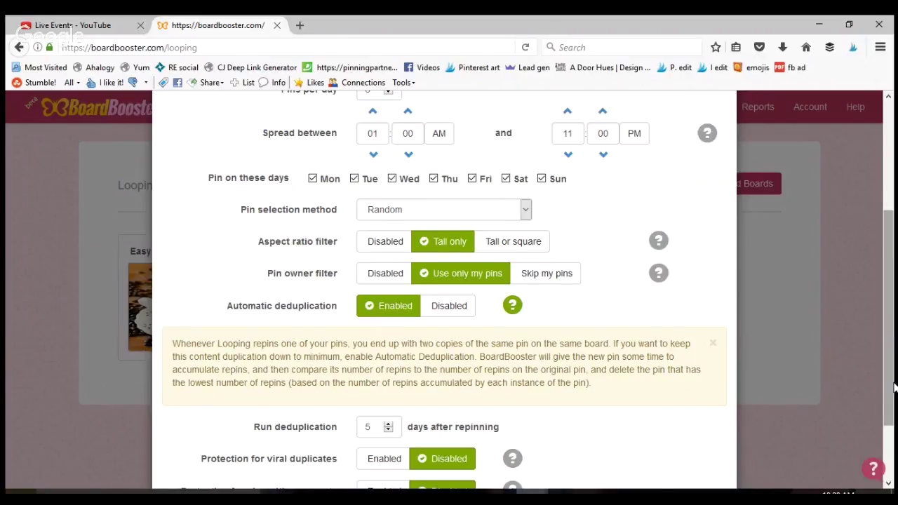
drag(894, 388, 894, 430)
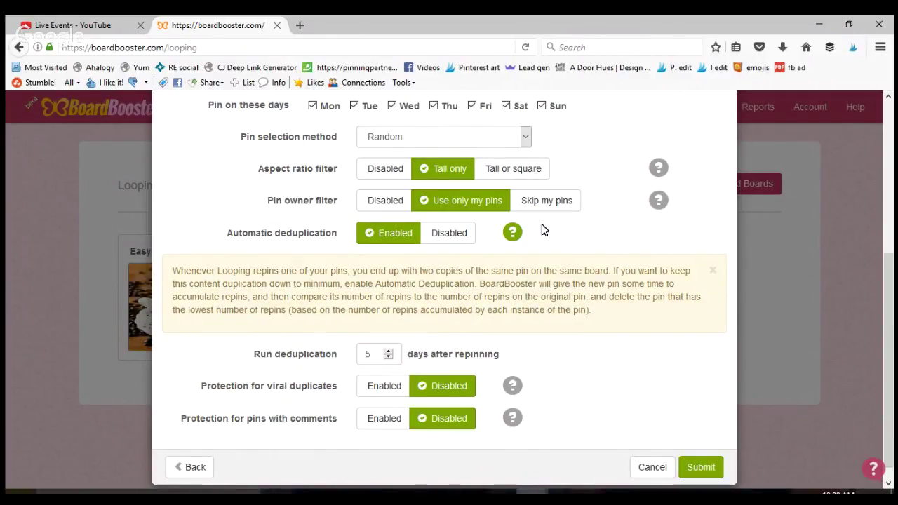
Disable automatic deduplication and submit the looping settings for the "Easy Taco Recipes" board.
click(461, 240)
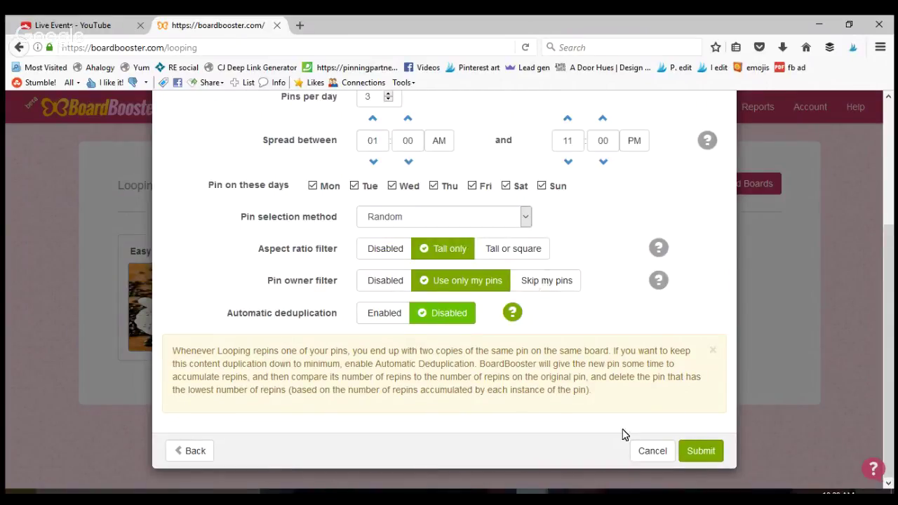
click(384, 313)
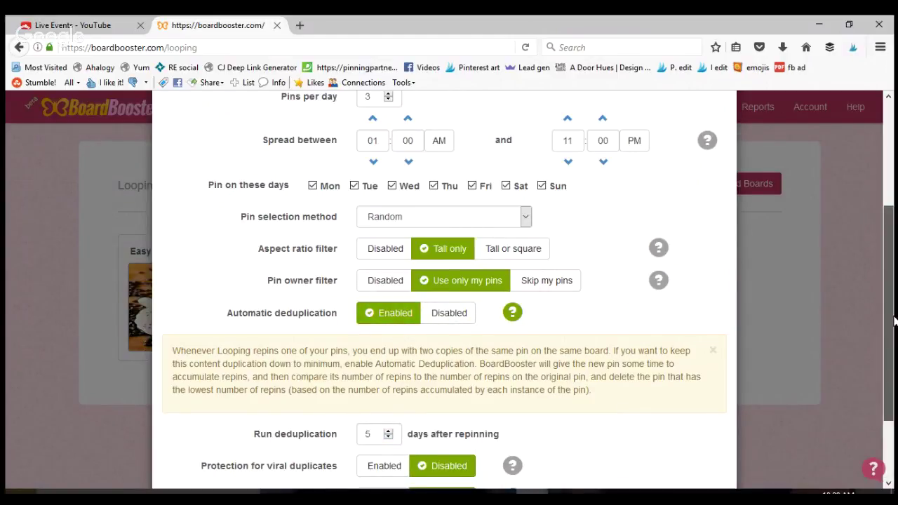
drag(894, 321, 893, 377)
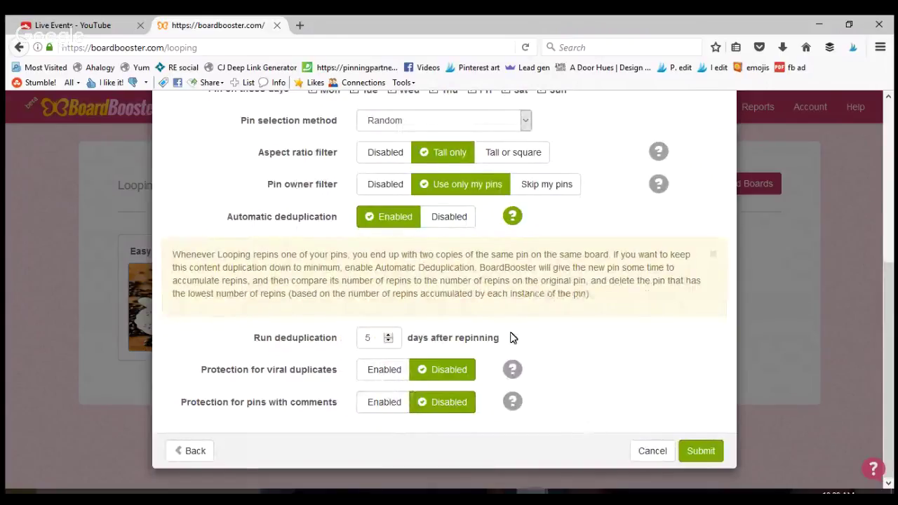
click(447, 219)
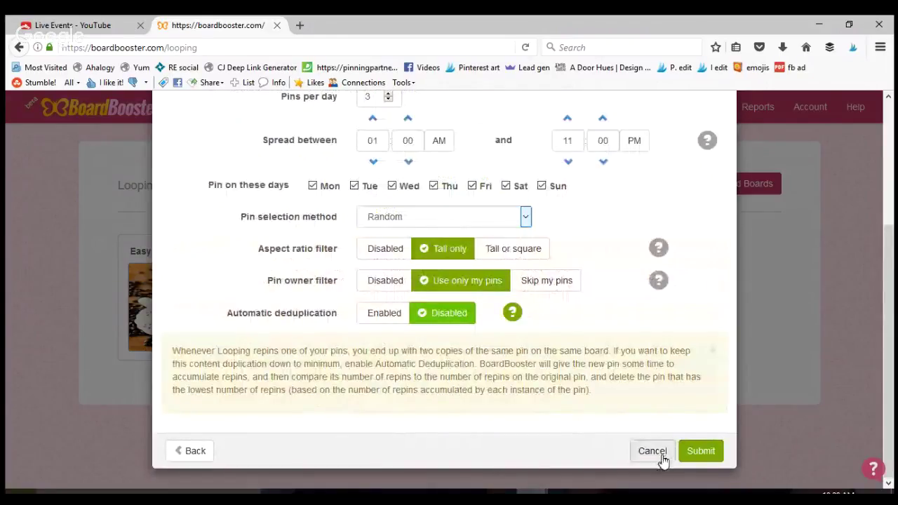
click(712, 456)
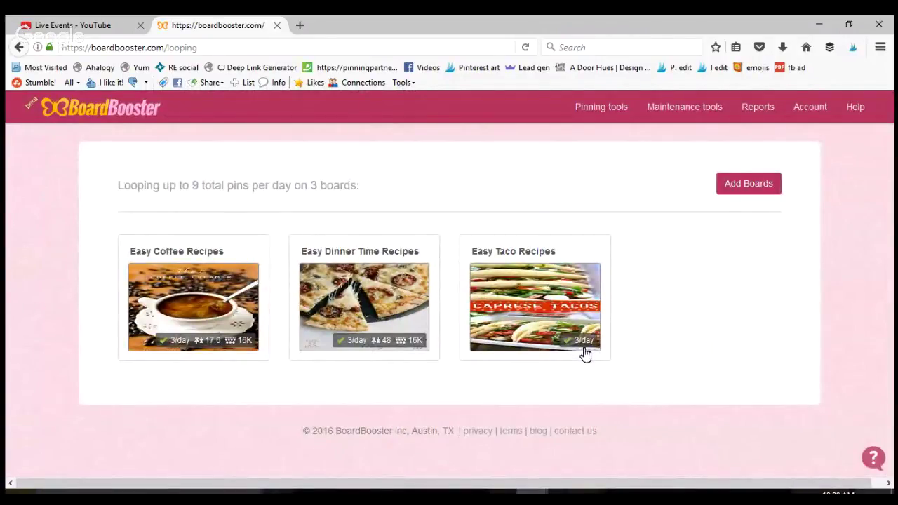
Open the looping settings of the "Easy Dinner Time Recipes" board, examine them, and close them without saving.
mouse_move(361, 261)
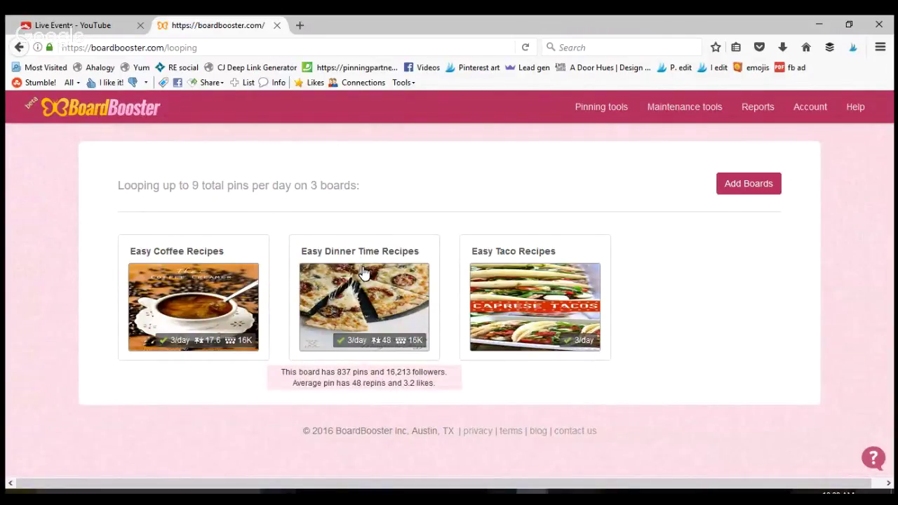
click(364, 272)
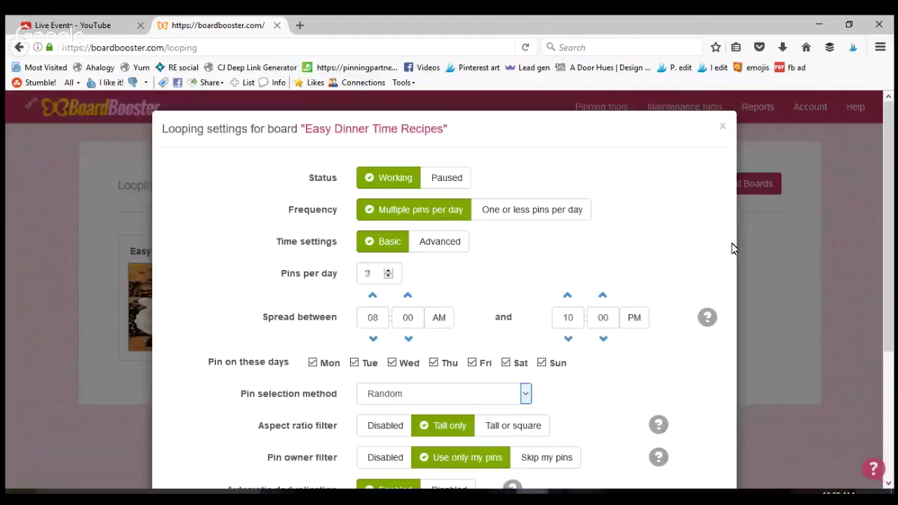
scroll(732, 243, down, 5)
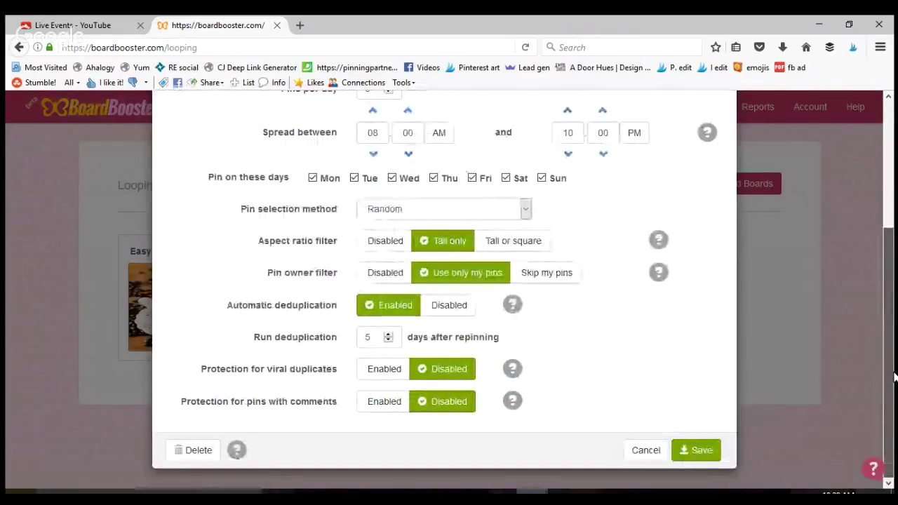
drag(891, 356, 892, 257)
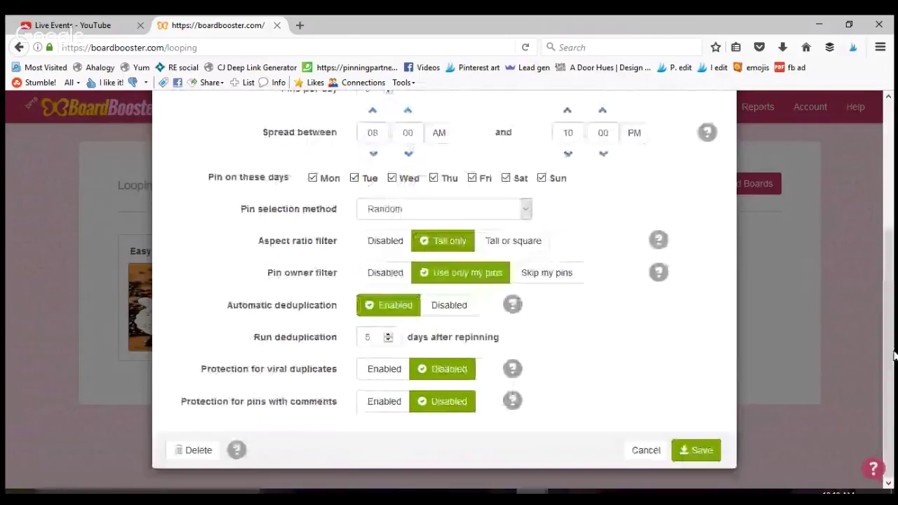
click(646, 453)
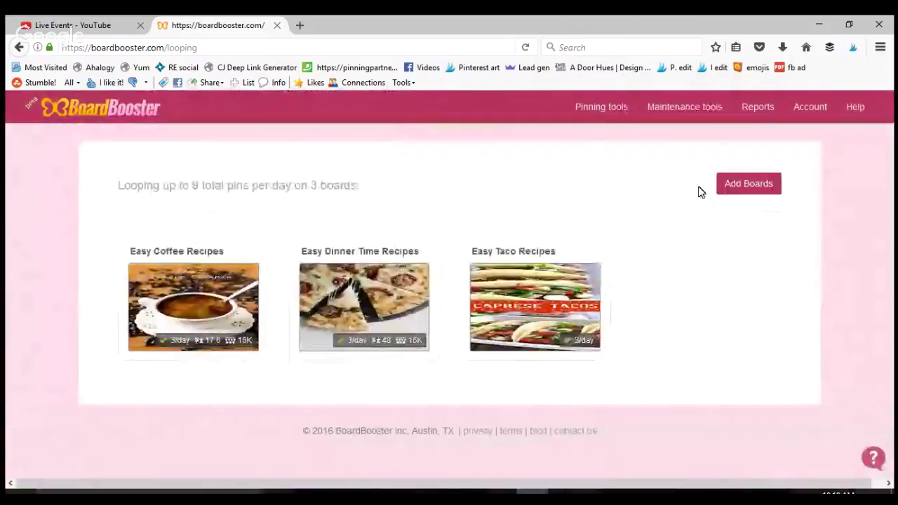
Open the Pin Mover maintenance tool and examine its description and search options.
click(690, 114)
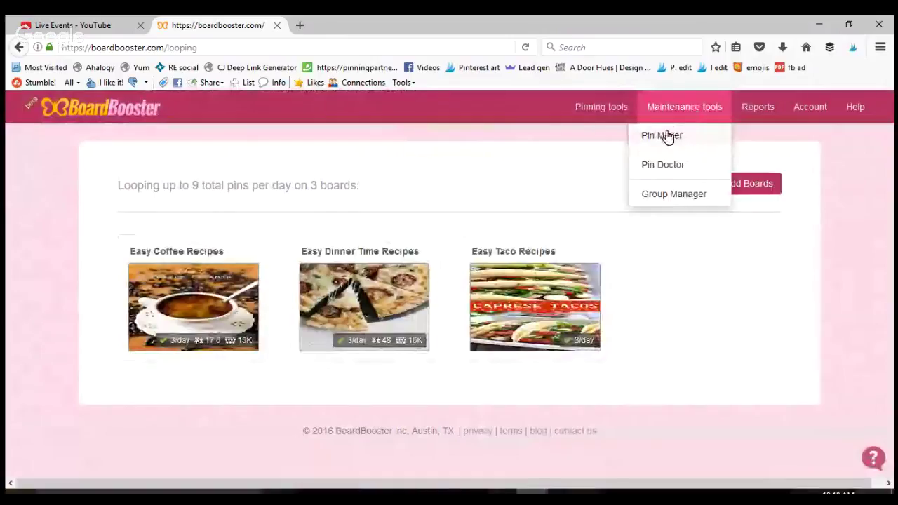
click(667, 141)
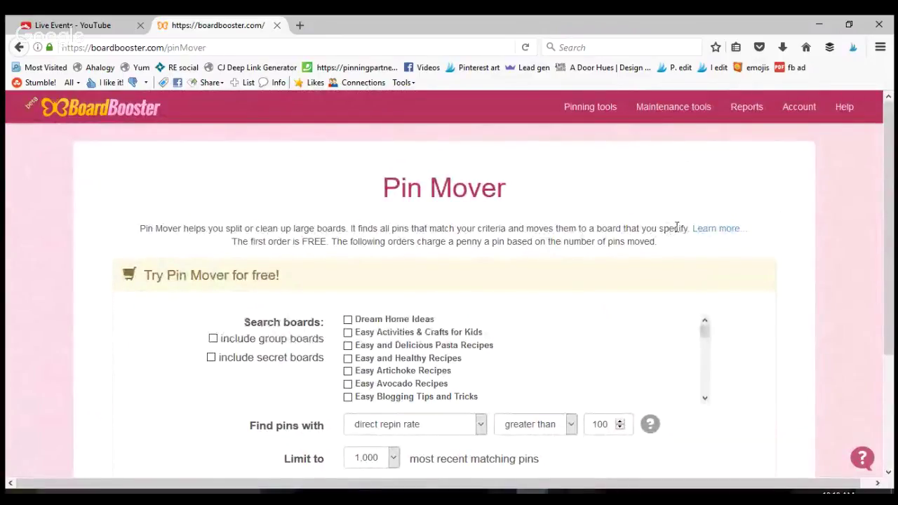
scroll(895, 226, down, 1)
drag(894, 226, 890, 186)
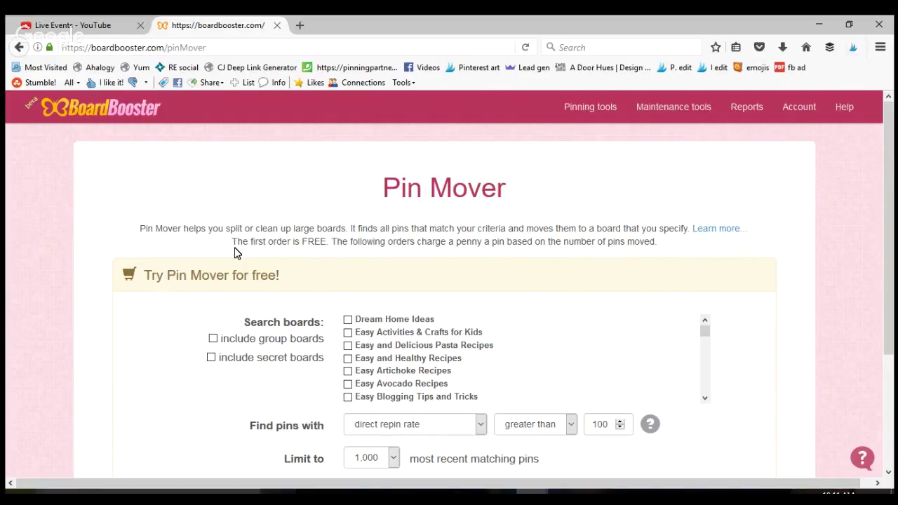
Open the Pin Doctor maintenance tool and examine its description, order options and total cost.
click(675, 112)
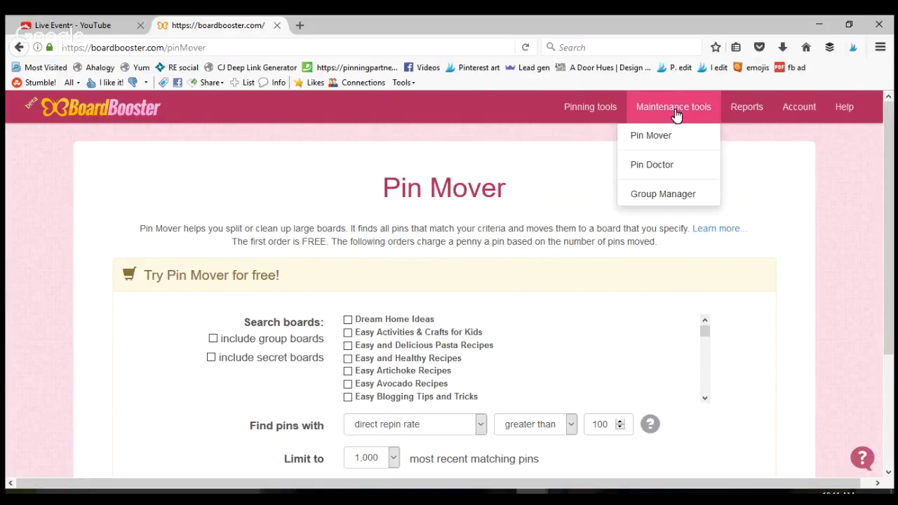
click(660, 169)
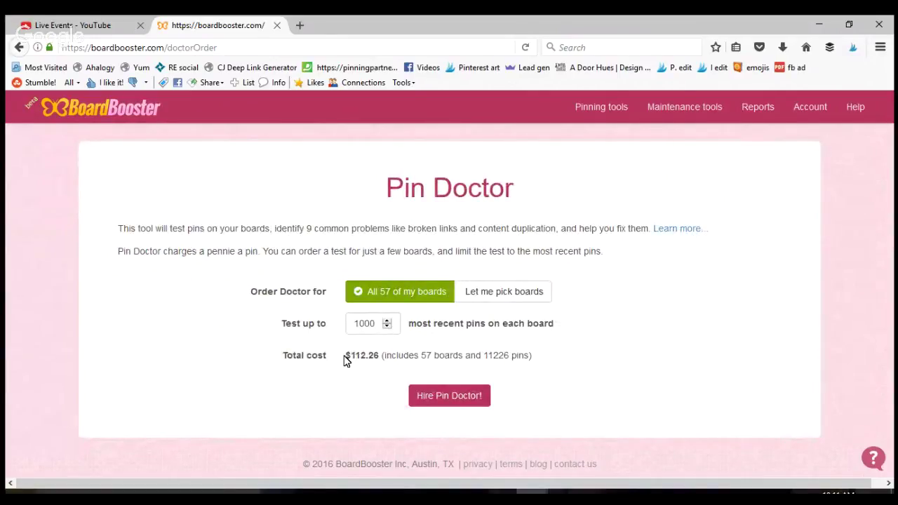
drag(344, 361, 383, 356)
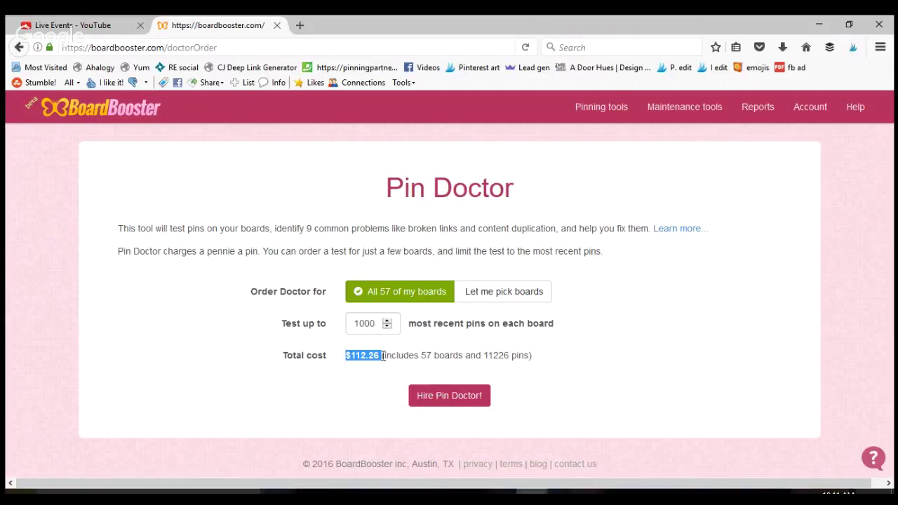
click(695, 338)
Add the "Small business marketing ideas" board to Group Manager and open its board stats.
click(687, 116)
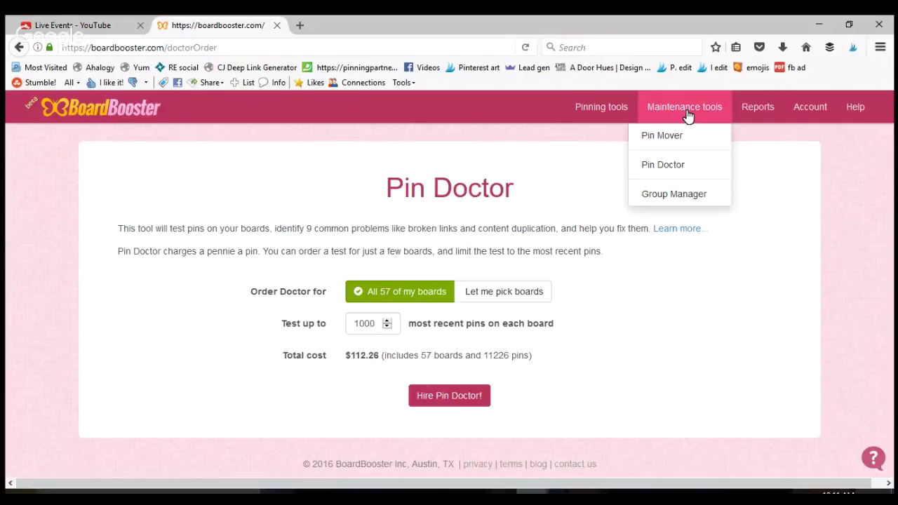
click(674, 196)
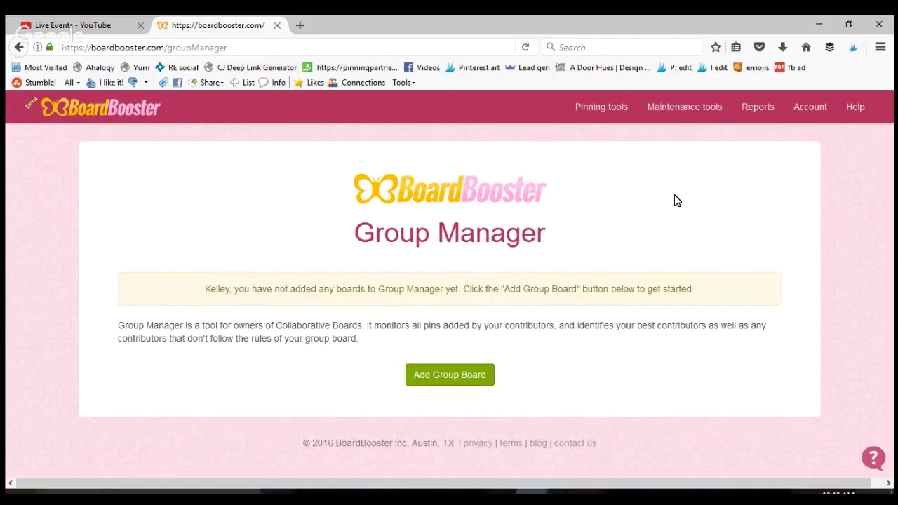
click(457, 385)
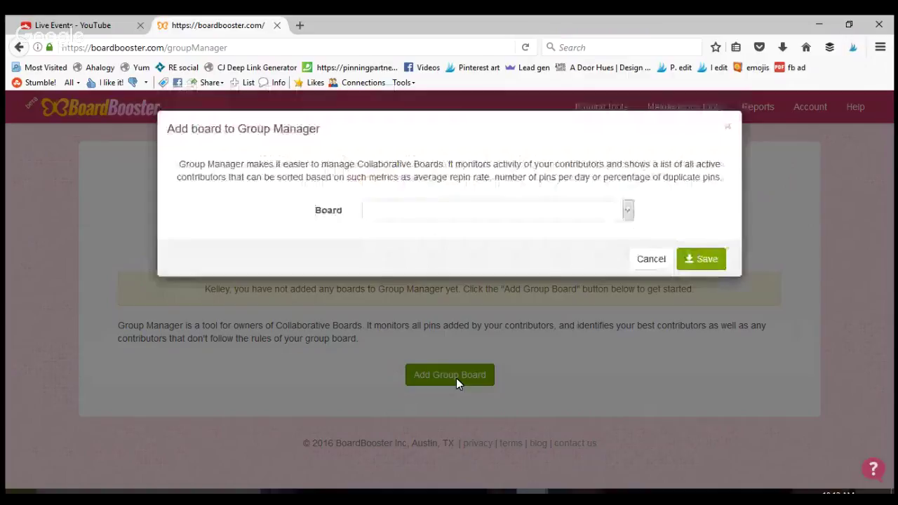
click(628, 212)
click(611, 240)
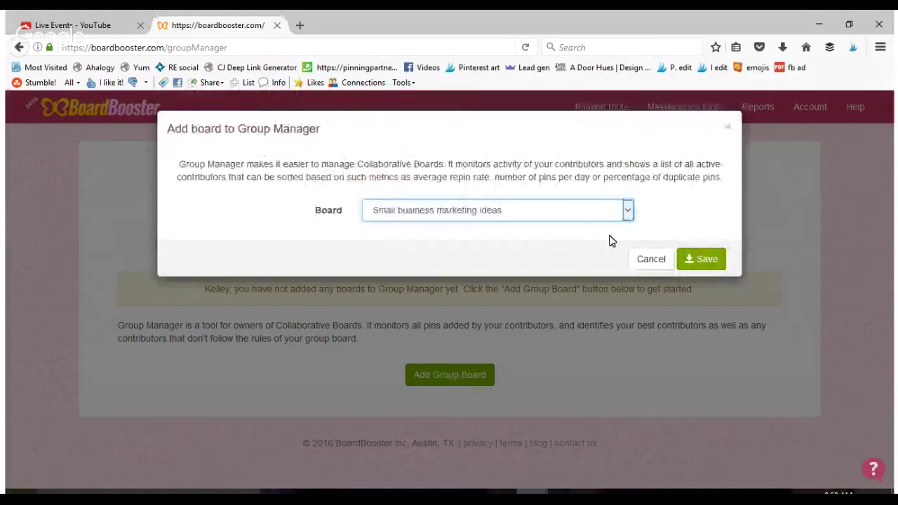
click(703, 264)
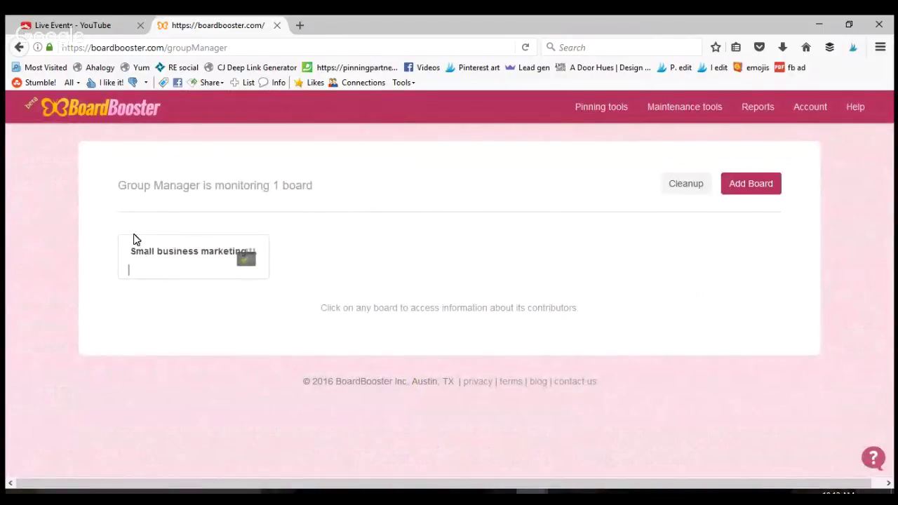
click(169, 269)
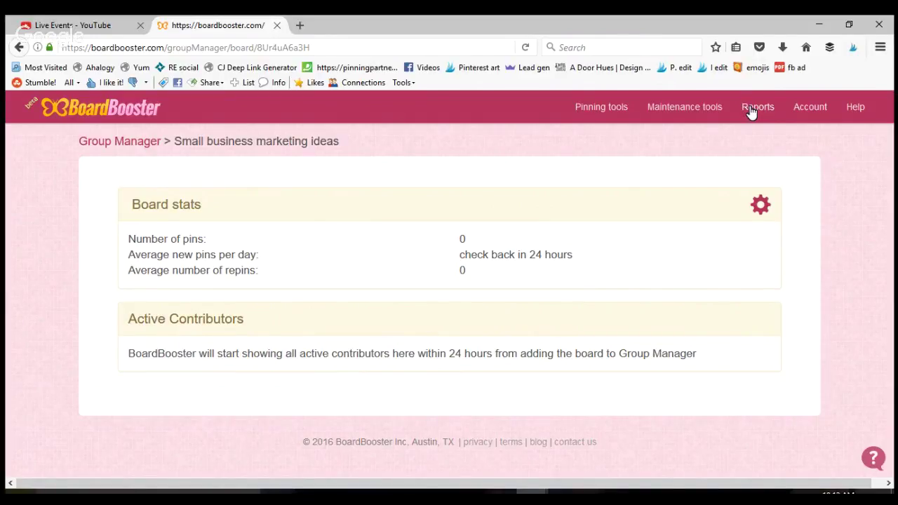
Open the Pinning History report and sort the recent pins by number of repins, highest first.
click(751, 111)
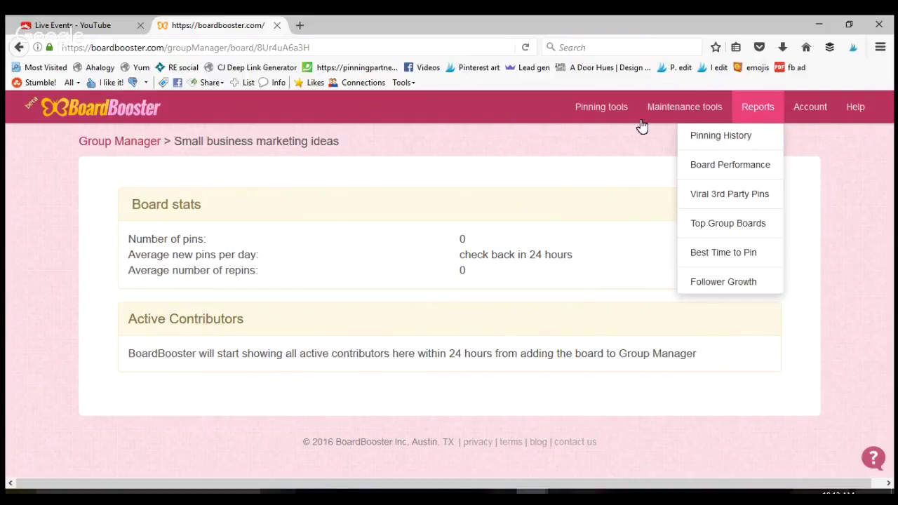
click(719, 139)
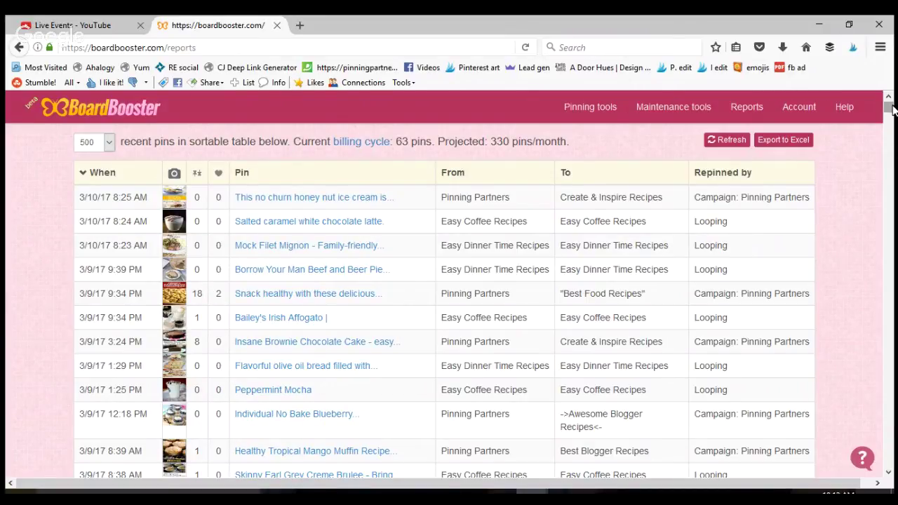
drag(893, 106, 892, 106)
mouse_move(892, 107)
mouse_down()
mouse_move(893, 118)
mouse_move(890, 106)
mouse_up()
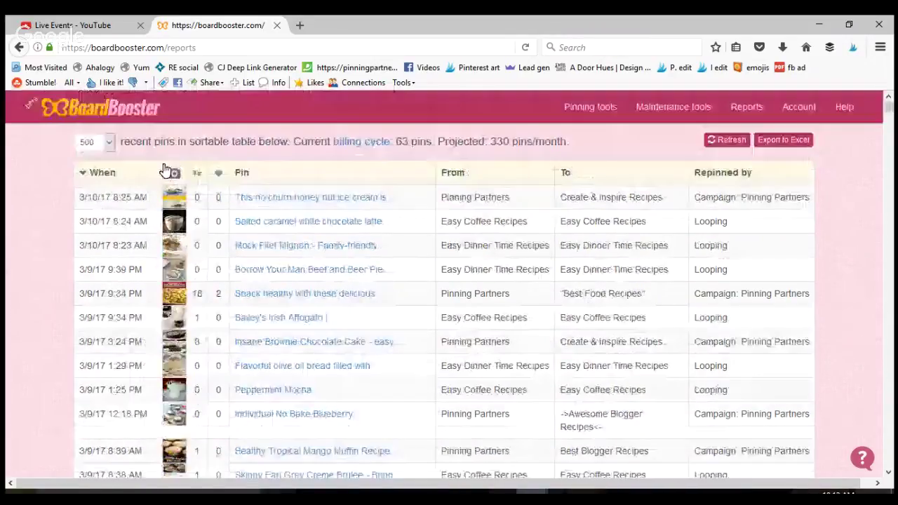
click(197, 176)
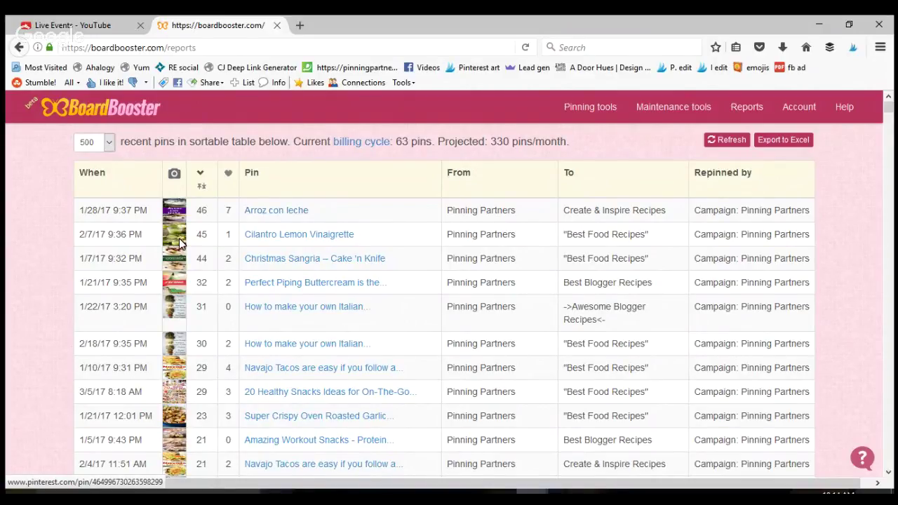
mouse_move(176, 216)
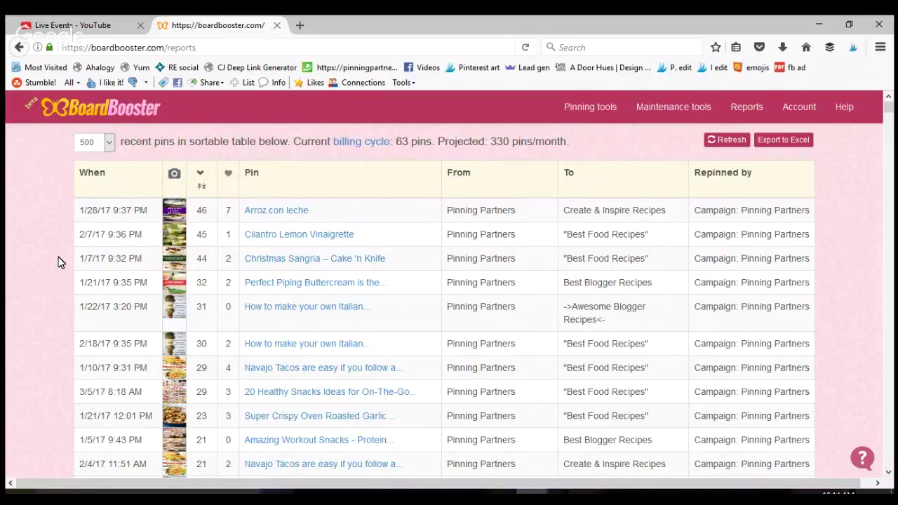
Open the Board Performance report and review the repin rate and duplicate pin metrics of the boards.
click(675, 114)
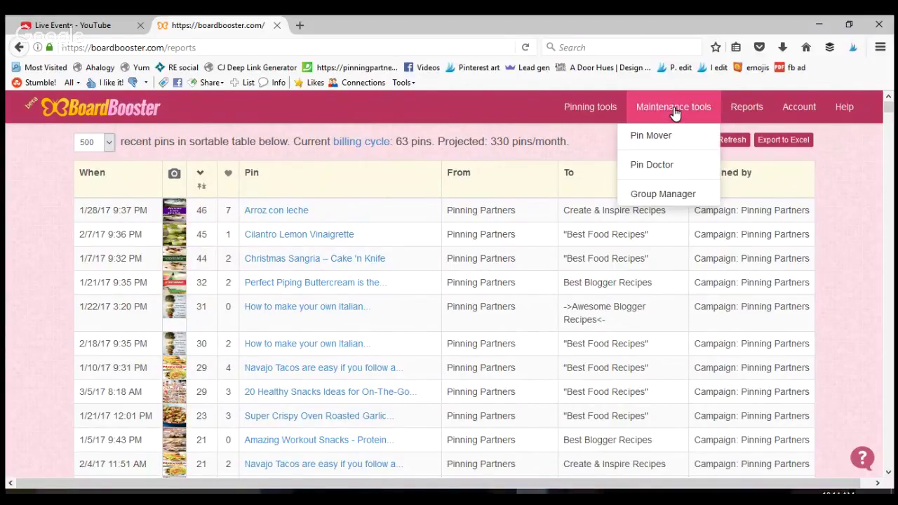
click(731, 115)
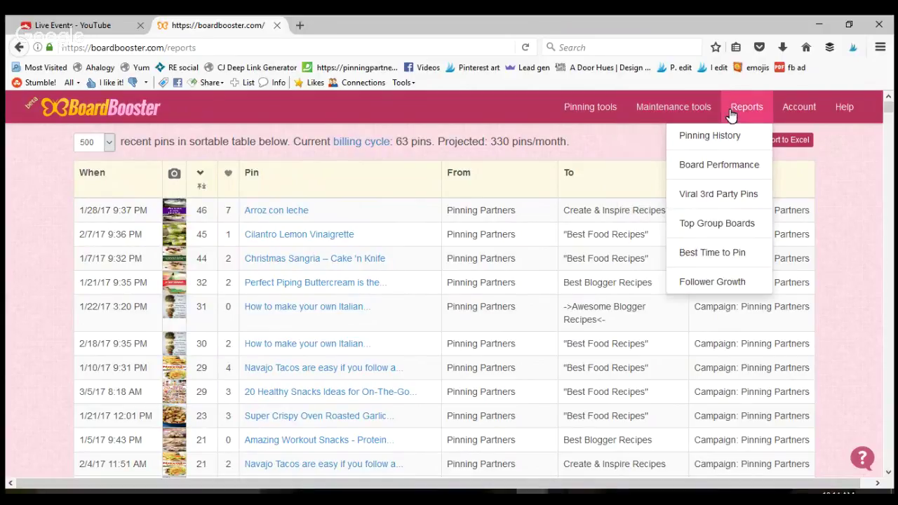
click(720, 167)
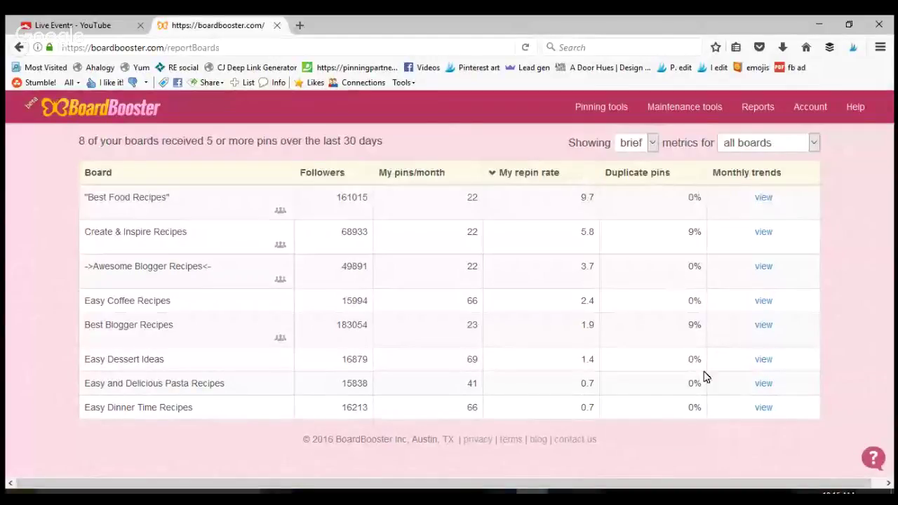
View the monthly trends of the "Best Food Recipes" board and examine all its charts from monthly volume to duplicate pins.
click(767, 198)
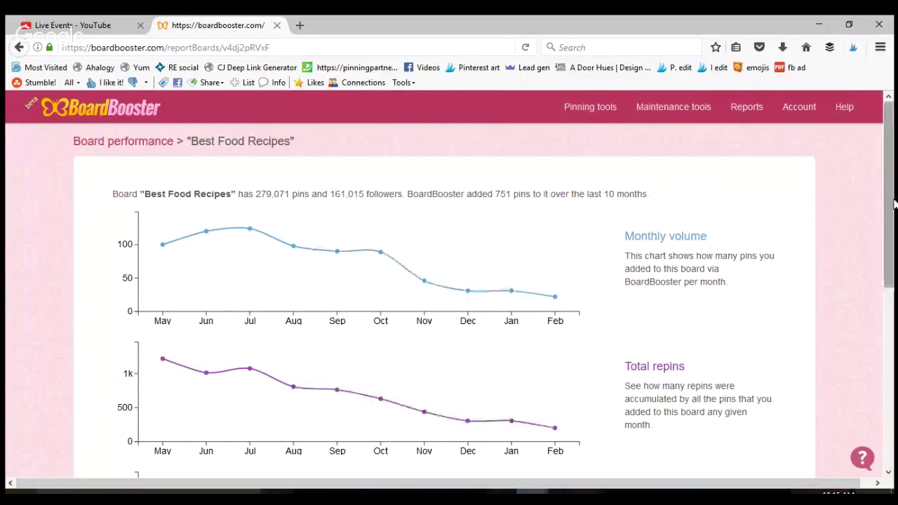
drag(894, 204, 894, 262)
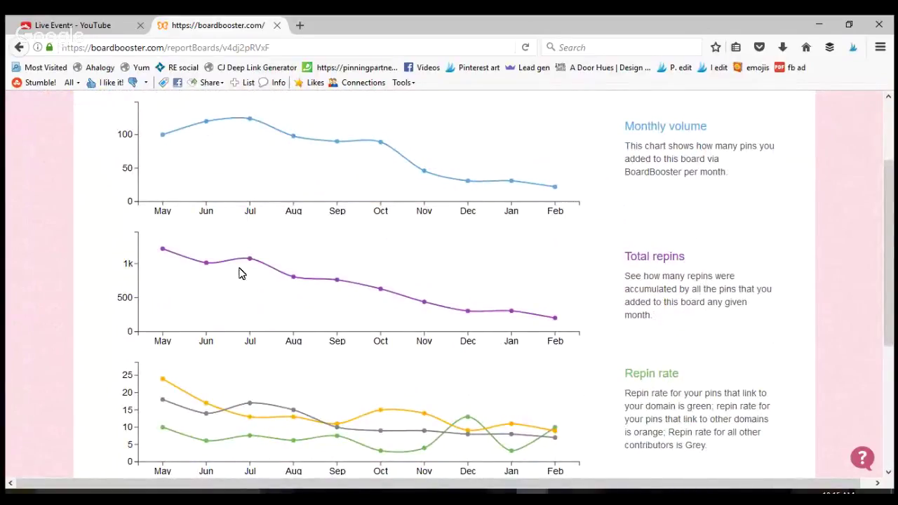
click(888, 295)
drag(893, 298, 893, 398)
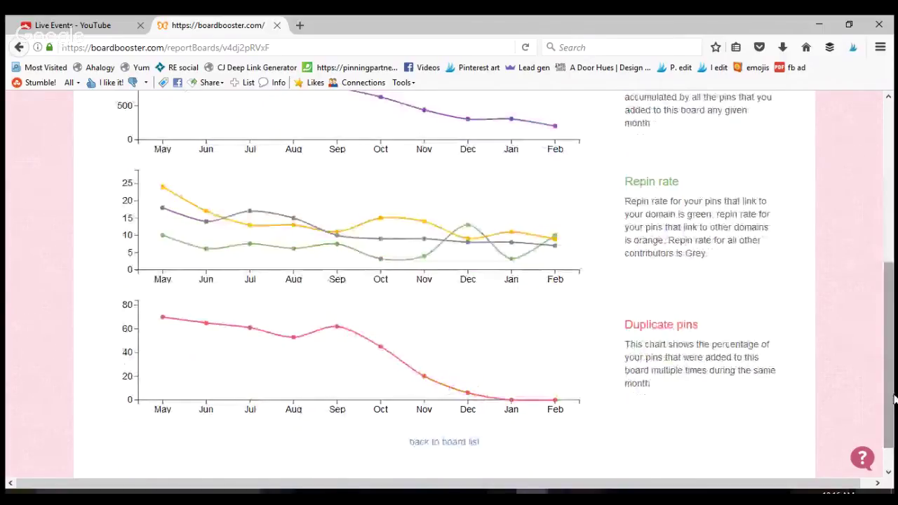
drag(893, 307, 888, 101)
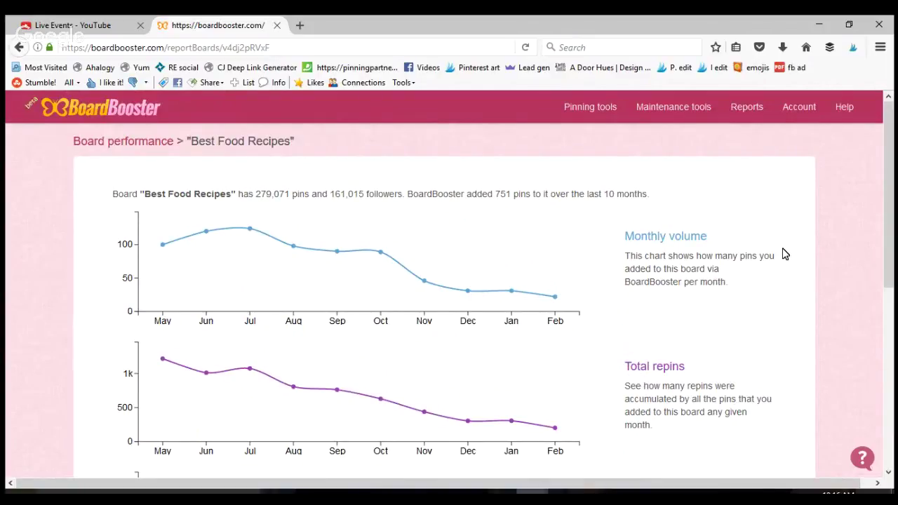
Open the Viral 3rd Party Pins report and look over the pins other pinners made from the website.
click(747, 114)
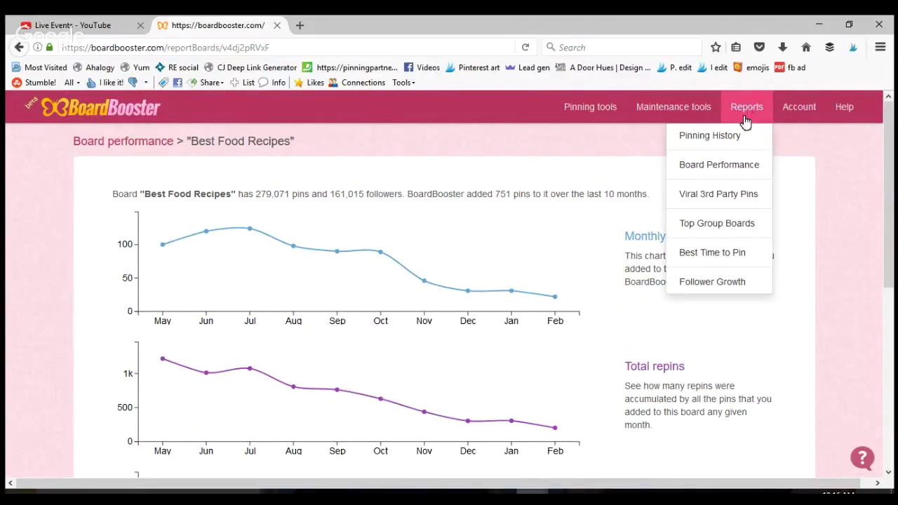
click(730, 199)
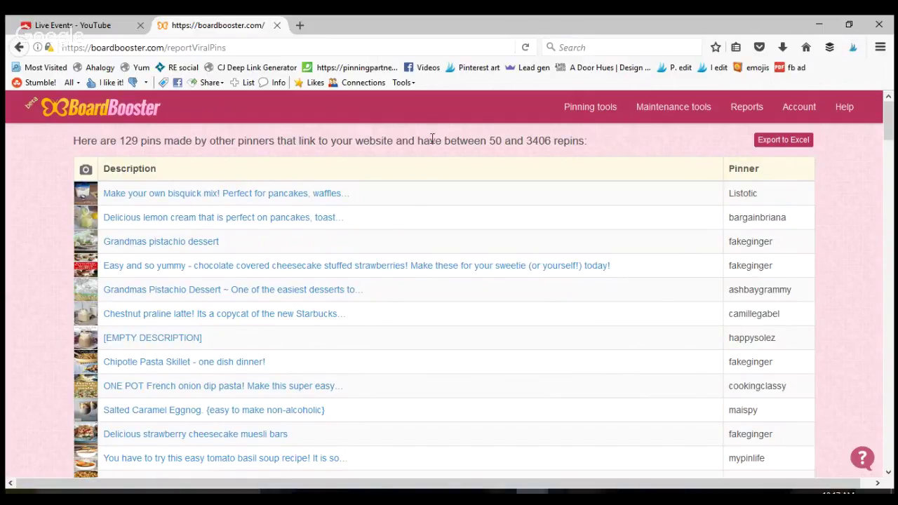
mouse_move(88, 201)
mouse_move(87, 319)
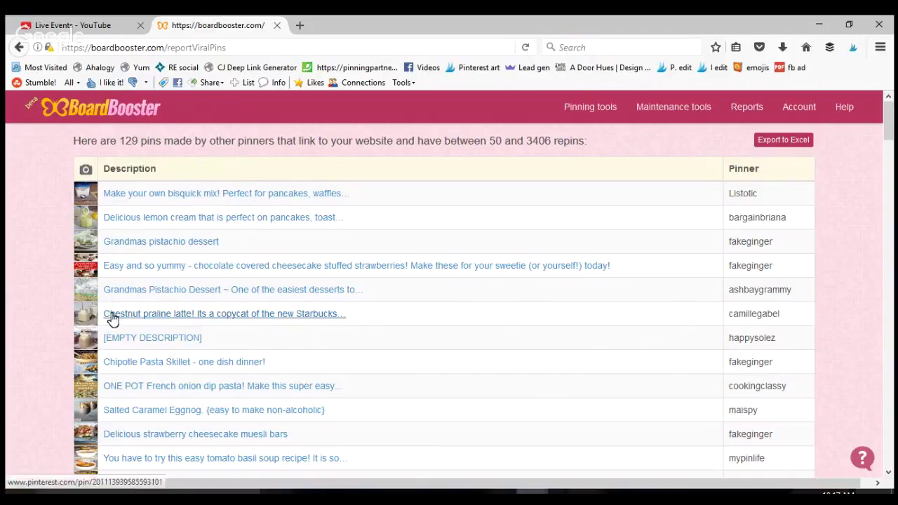
Open the chestnut praline latte pin on Pinterest, examine its details and who saved it, and close it again.
click(113, 316)
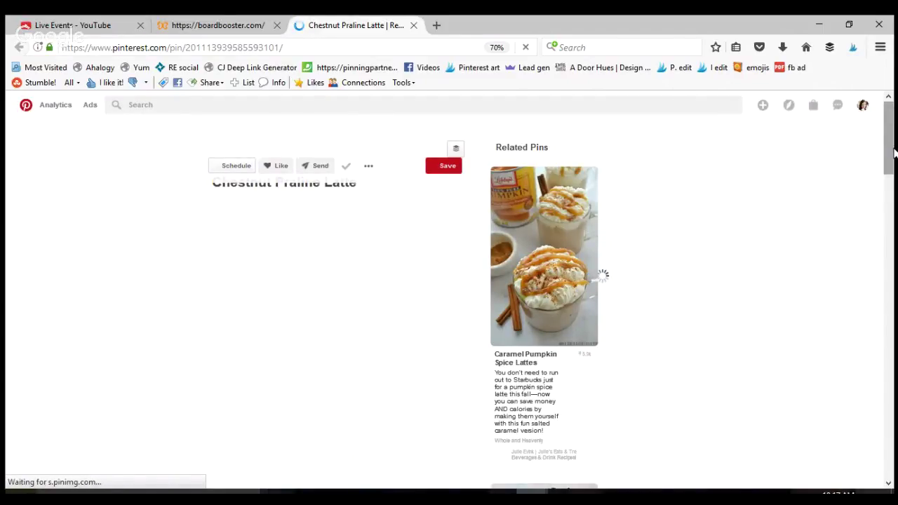
scroll(893, 152, down, 3)
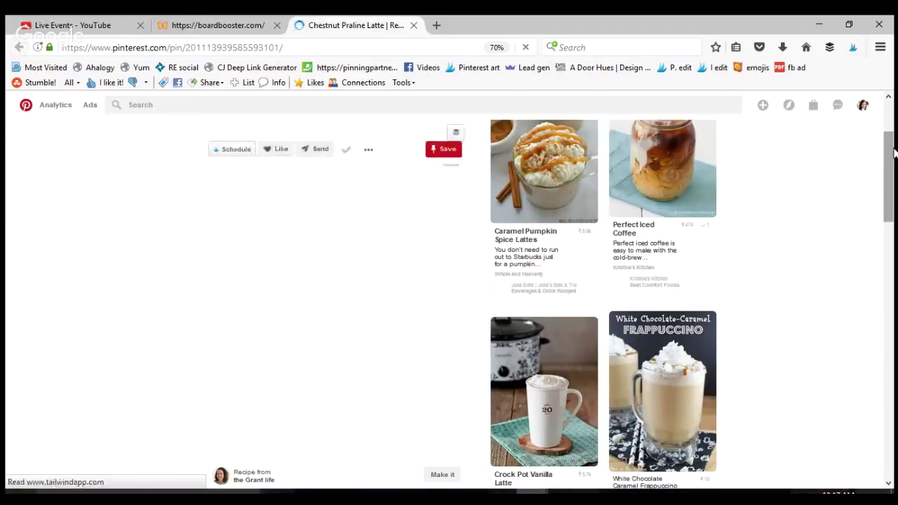
drag(894, 152, 895, 245)
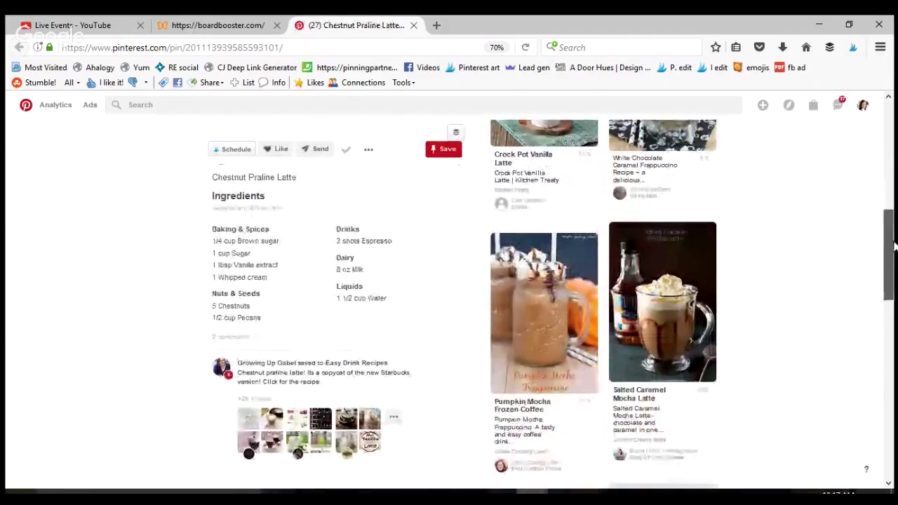
scroll(501, 230, down, 5)
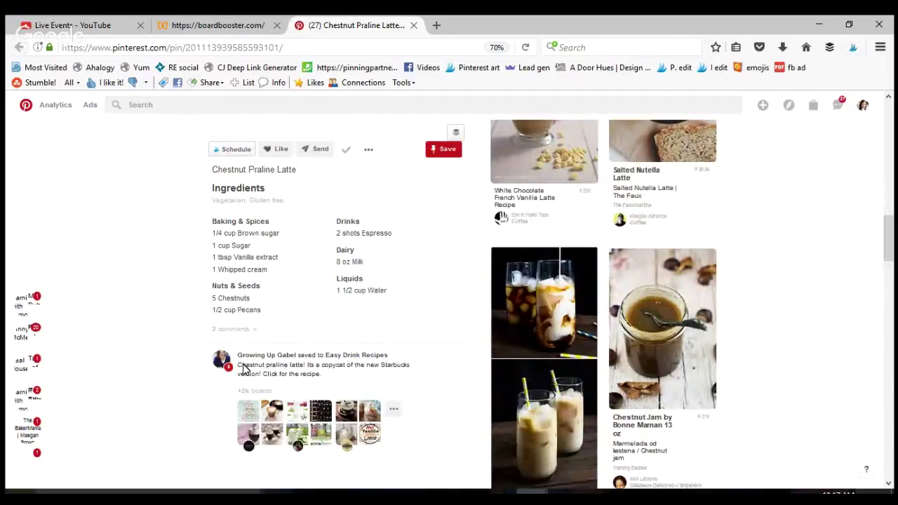
click(415, 26)
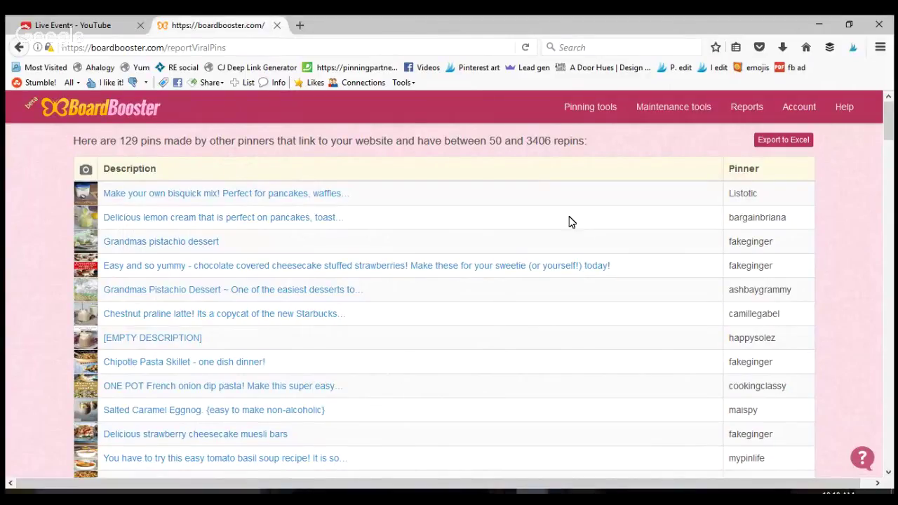
Open the Top Group Boards report and look over the available board categories.
click(746, 112)
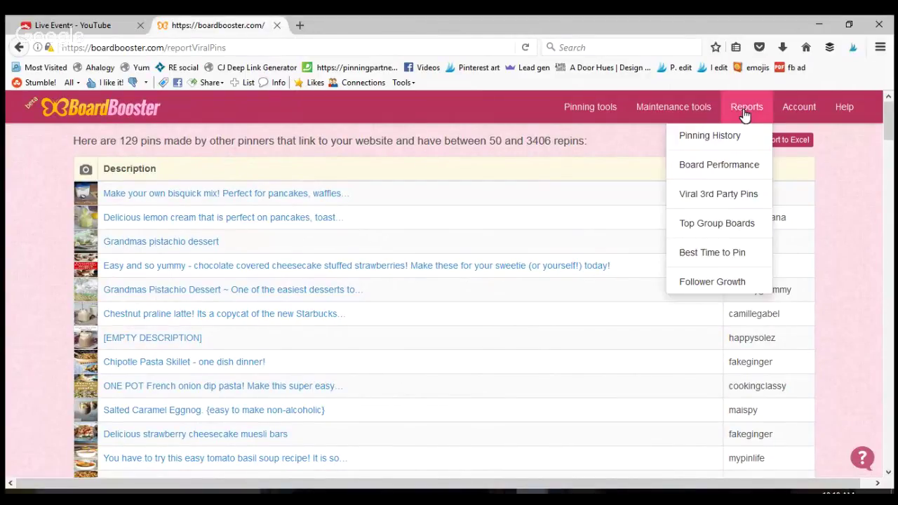
click(713, 225)
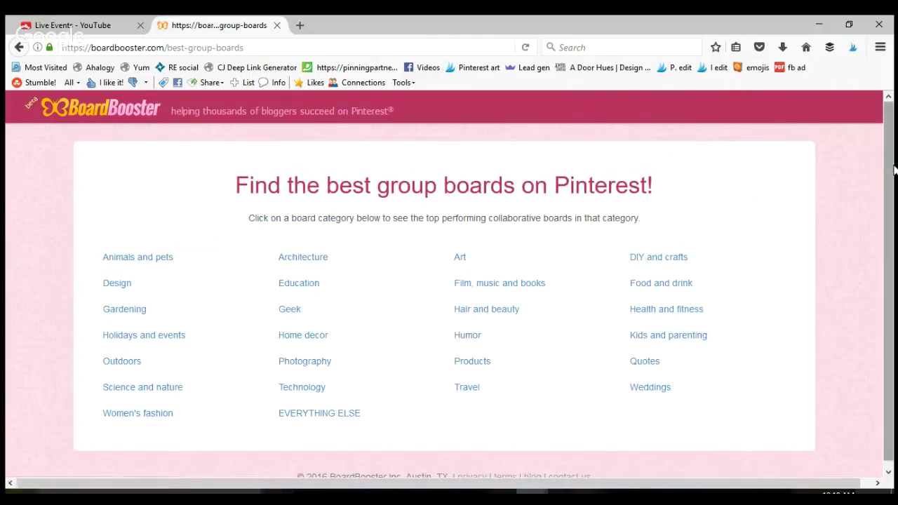
scroll(894, 217, down, 1)
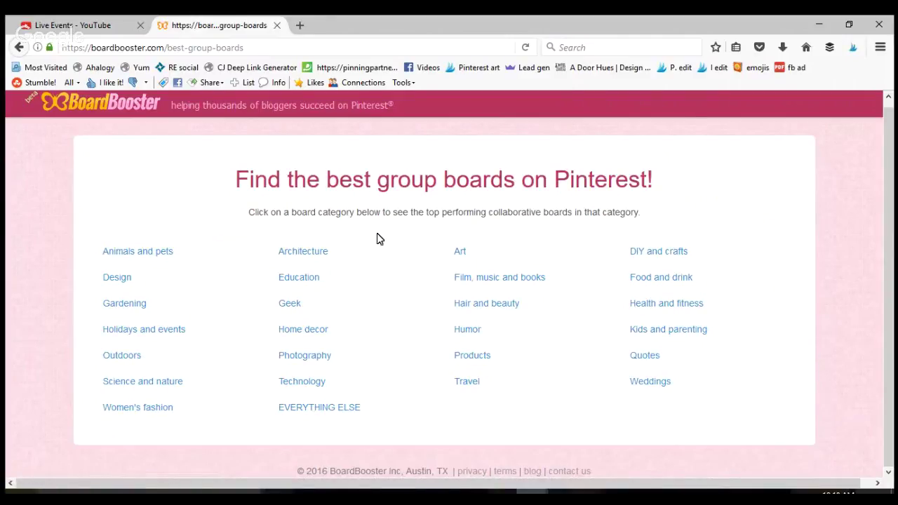
Show the top "DIY and crafts" group boards and open the "Mod Podge Rocks!" board on Pinterest.
click(660, 254)
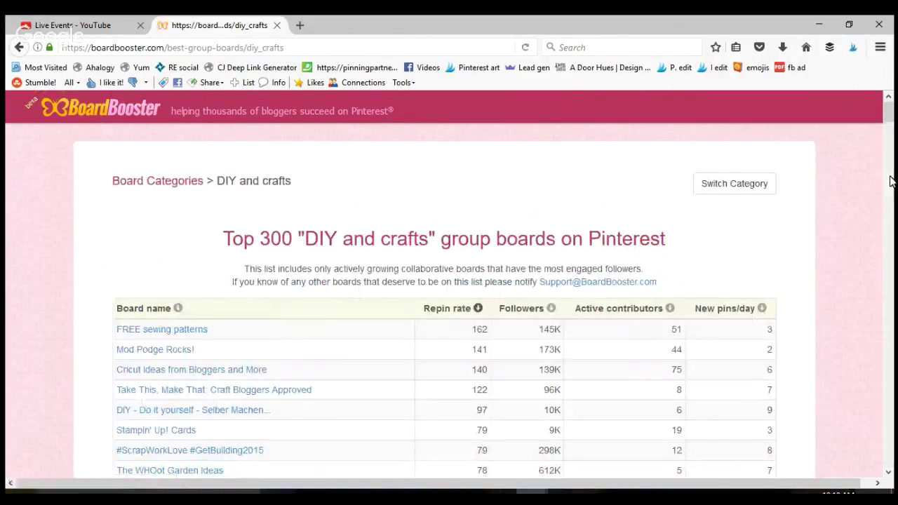
mouse_move(889, 123)
mouse_down()
mouse_move(891, 135)
mouse_move(889, 124)
mouse_up()
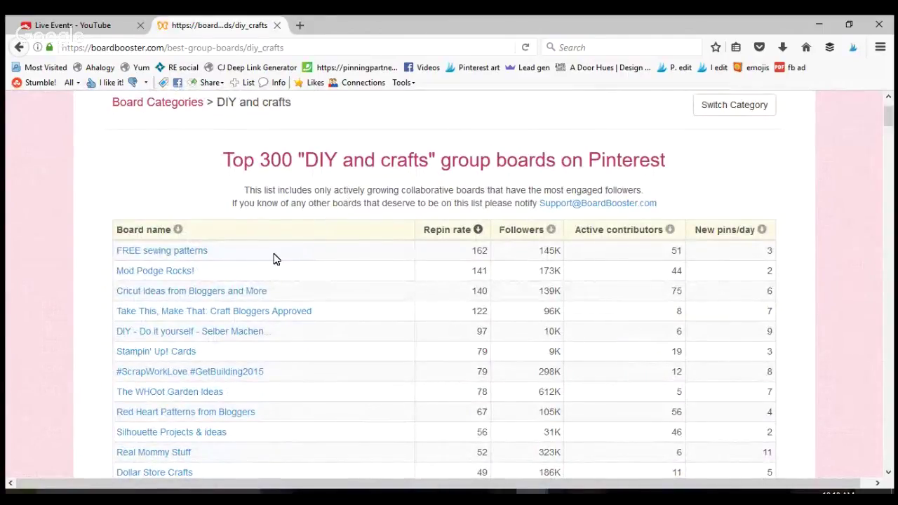
click(176, 273)
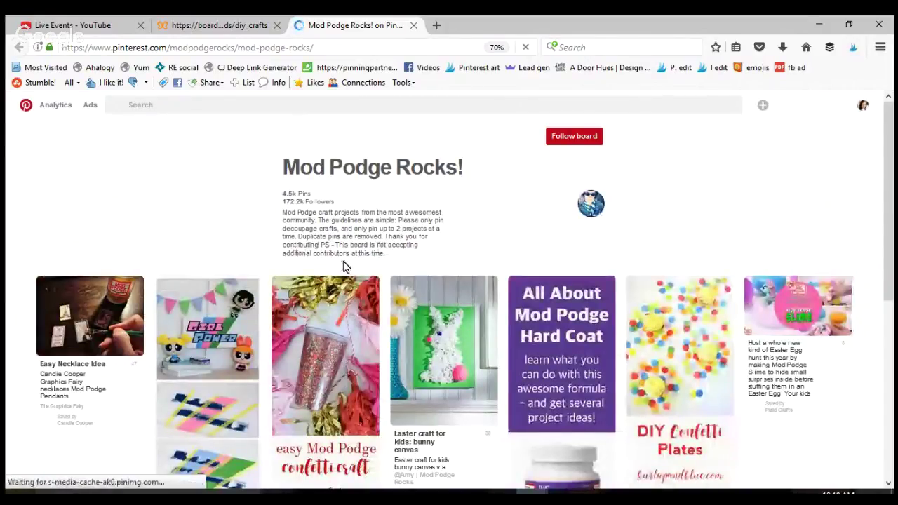
Close the "Mod Podge Rocks!" board and go back to the Viral 3rd Party Pins report.
click(414, 26)
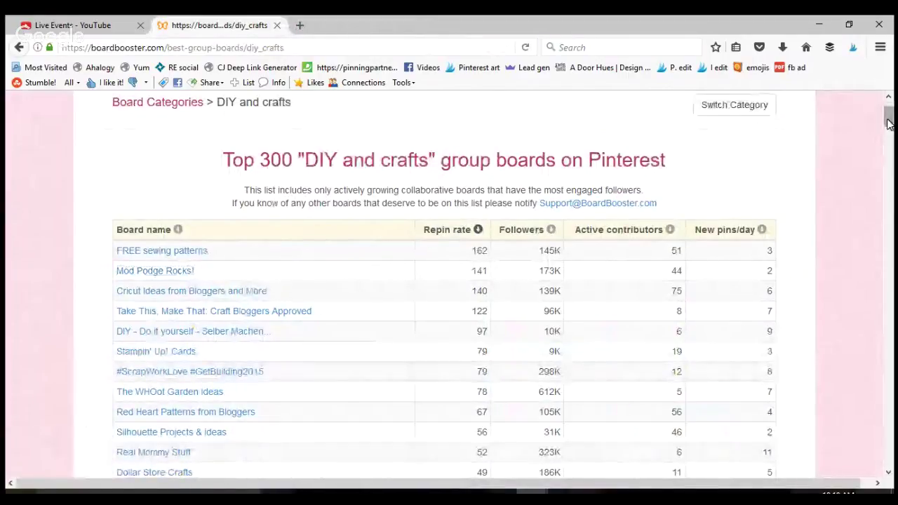
drag(888, 122, 888, 100)
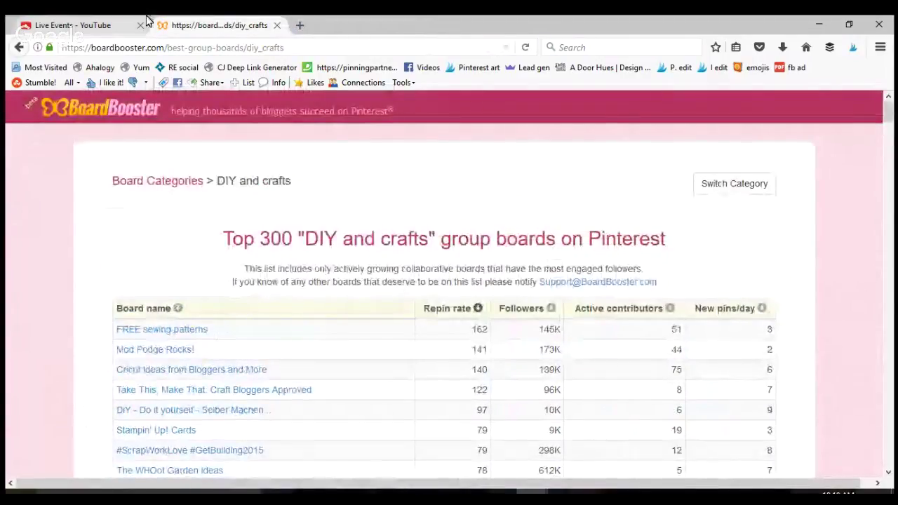
click(19, 48)
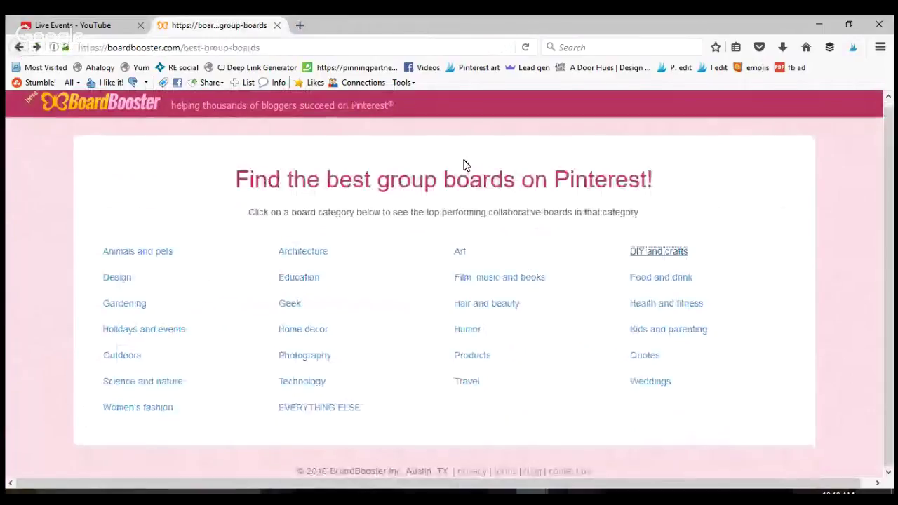
click(19, 48)
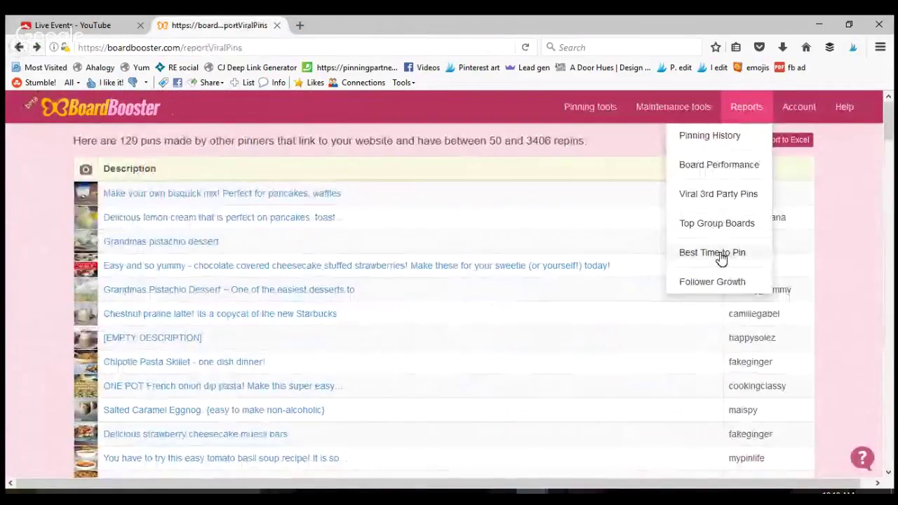
Open the Best Time to Pin report and compare the average repins for individual hours, including 8AM and 9PM.
click(721, 255)
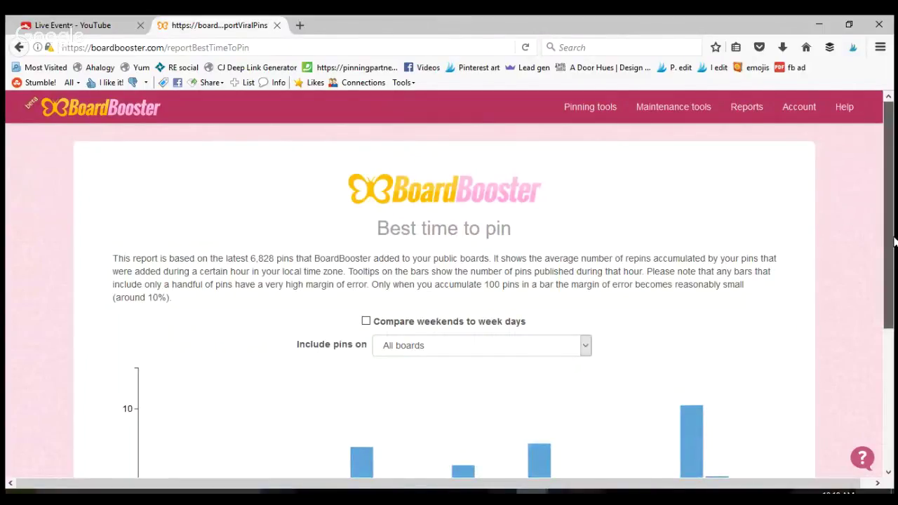
drag(893, 242, 893, 376)
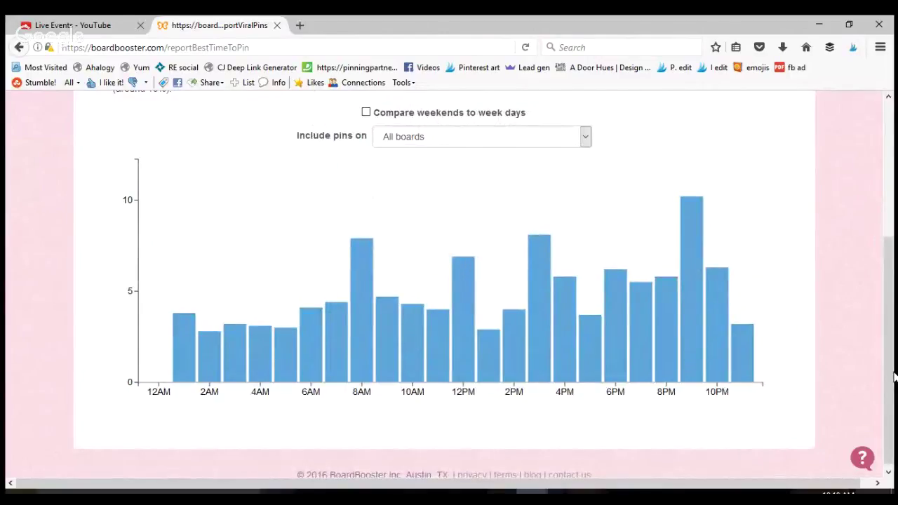
mouse_move(366, 261)
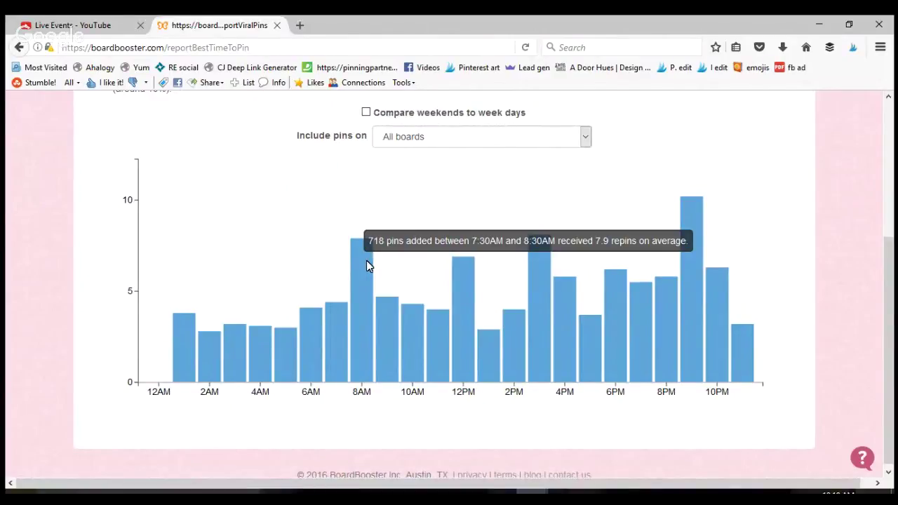
mouse_move(696, 264)
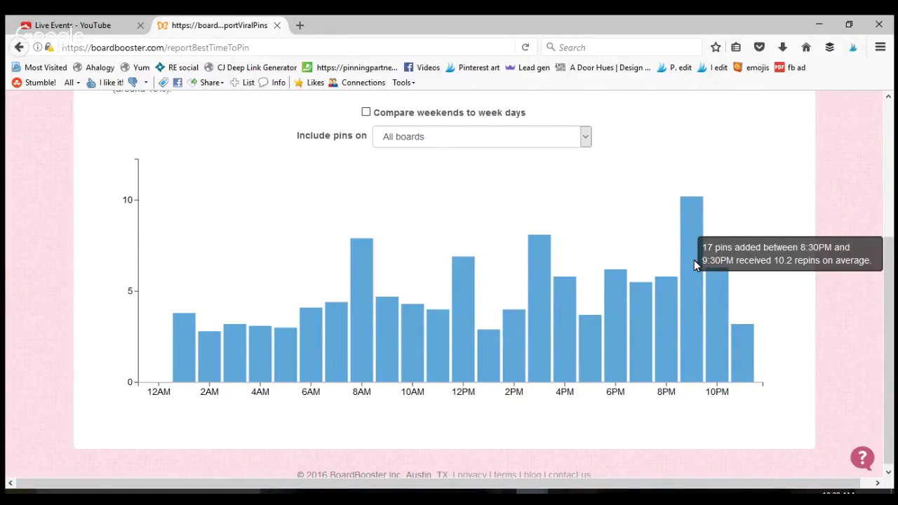
mouse_move(177, 324)
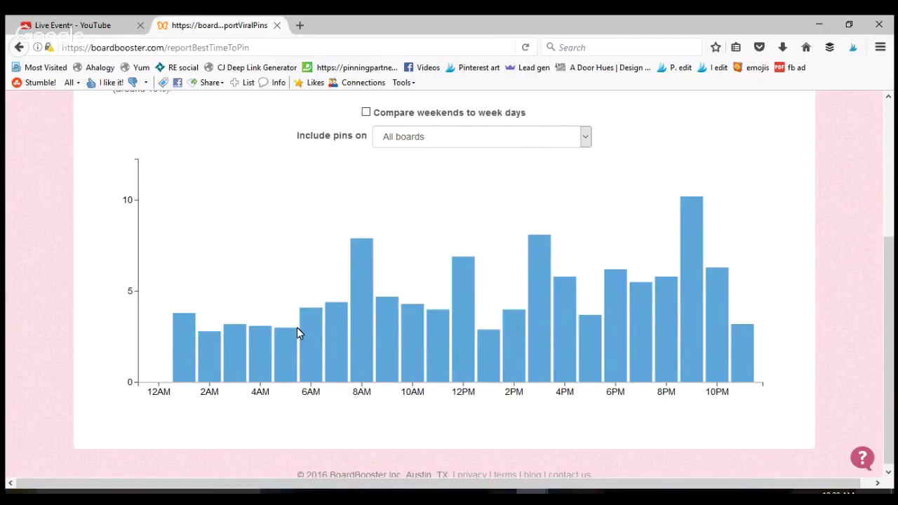
mouse_move(681, 349)
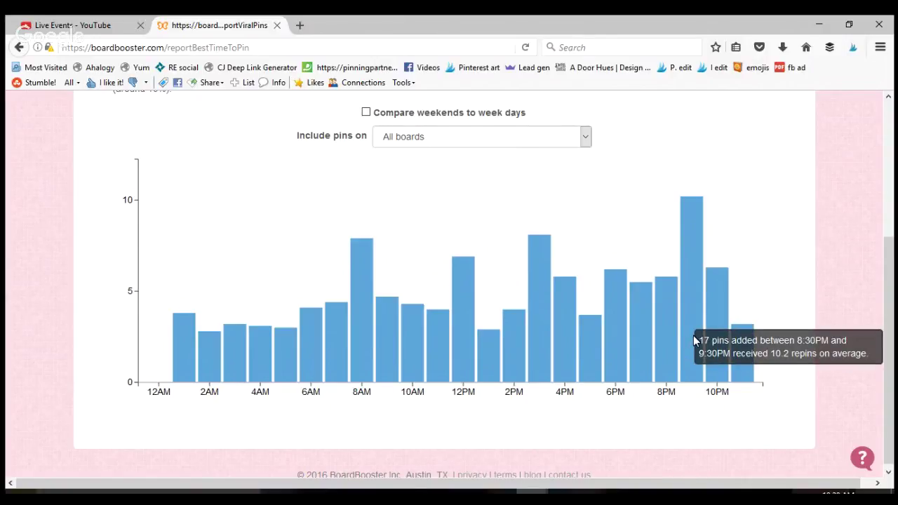
mouse_move(369, 328)
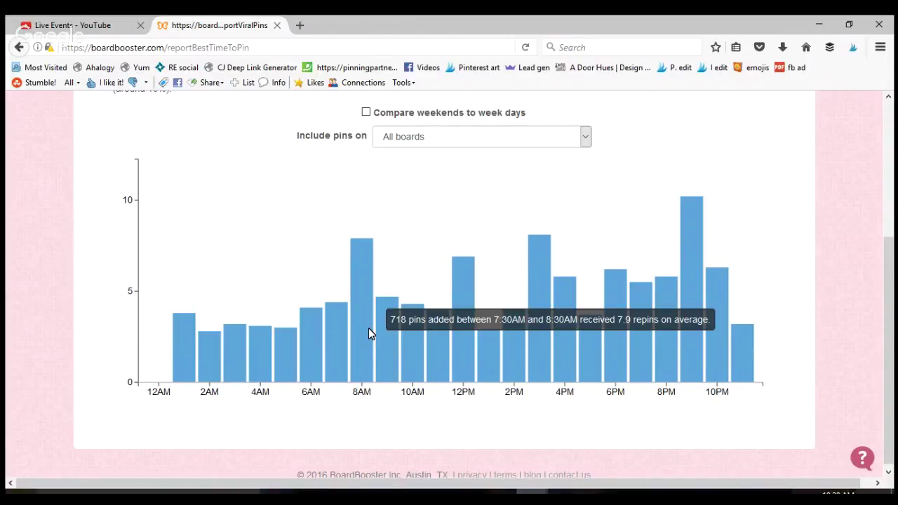
Open the Follower Growth report and inspect the Pinterest account's follower counts at recent dates on the line chart.
click(894, 170)
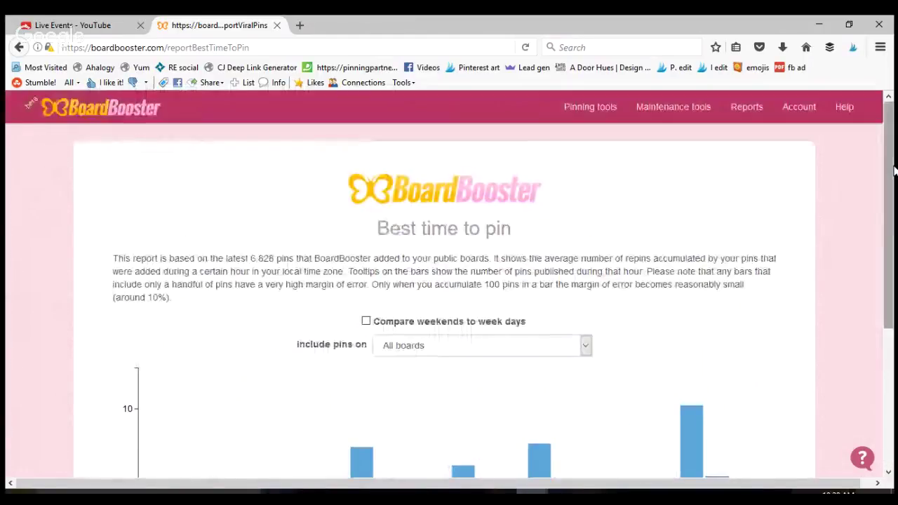
mouse_move(746, 107)
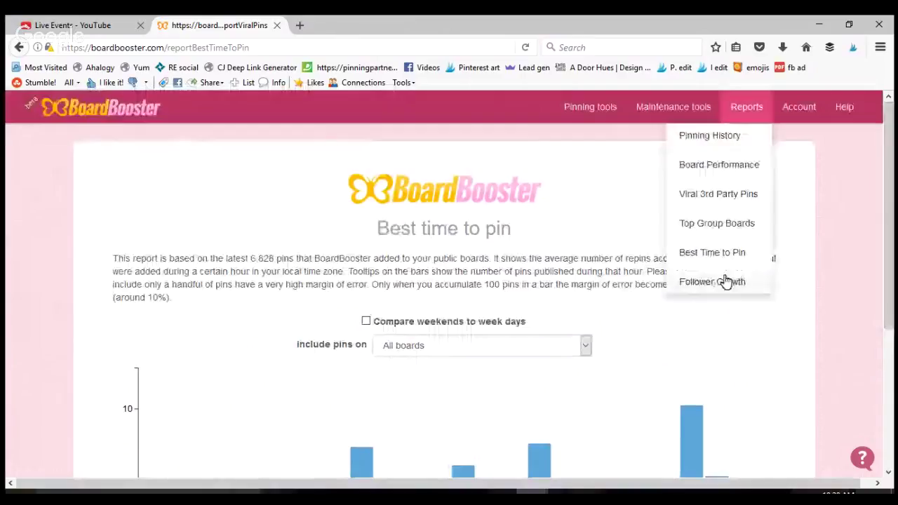
click(722, 288)
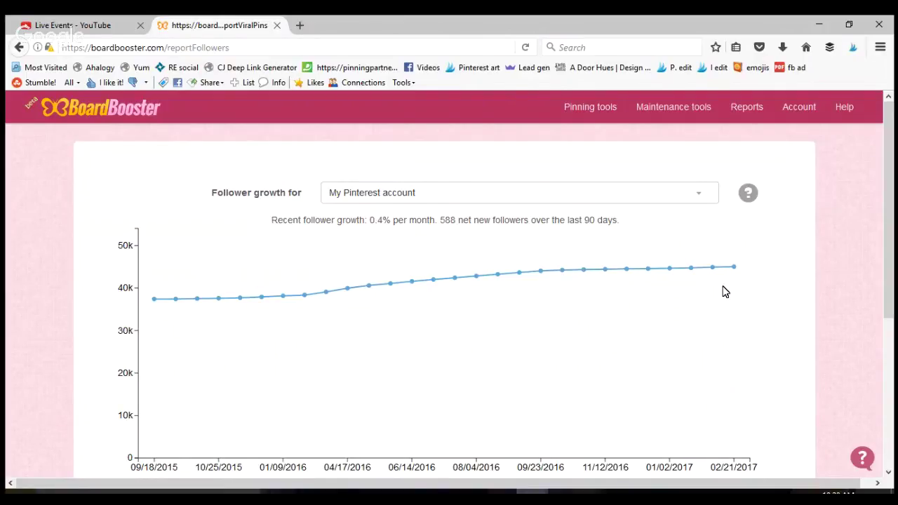
drag(893, 157, 895, 188)
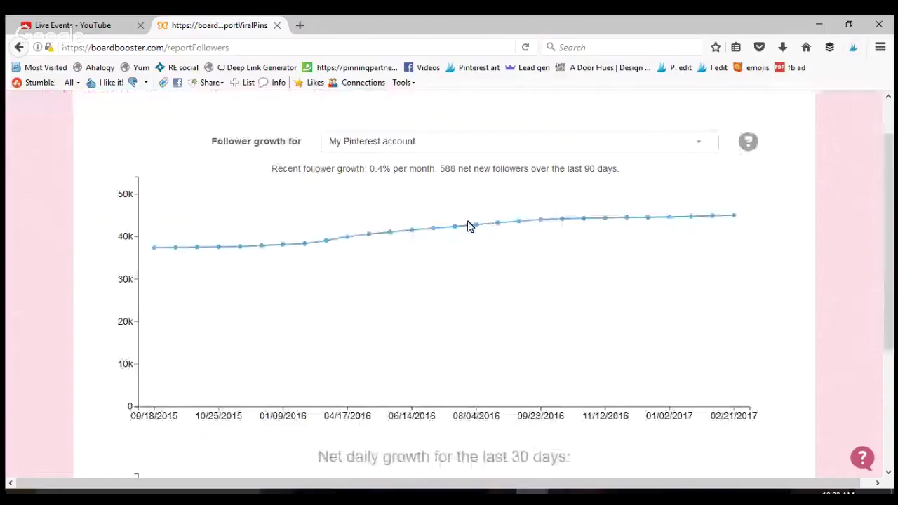
mouse_move(736, 221)
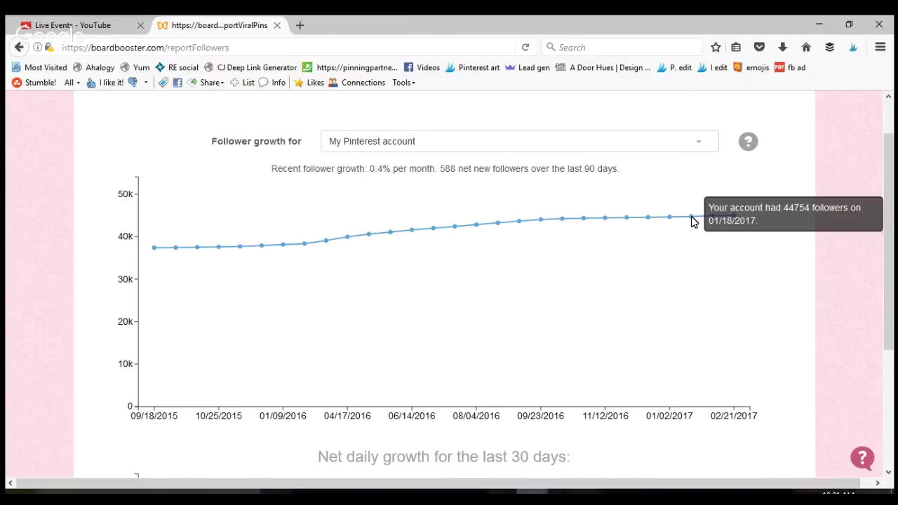
Examine the net daily follower growth for the last 30 days, checking individual days such as 03/08, 03/02 and 02/24.
drag(893, 239, 893, 335)
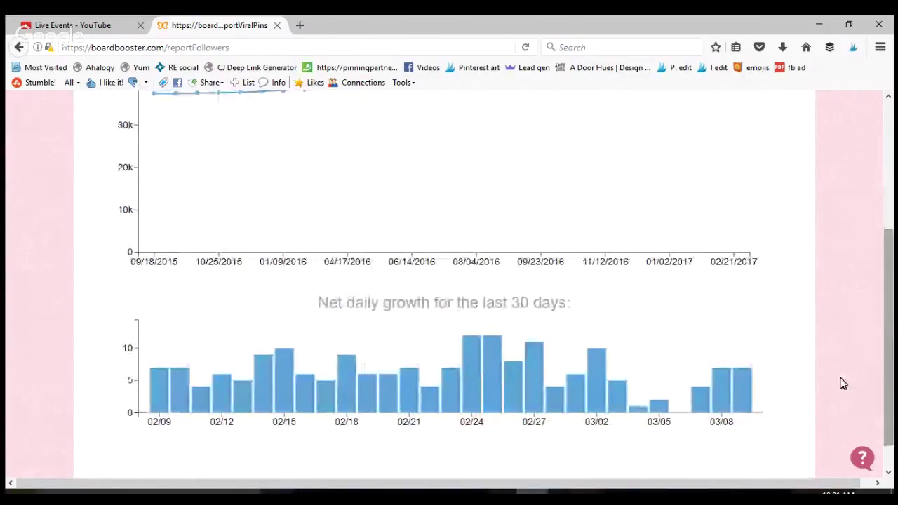
mouse_move(737, 391)
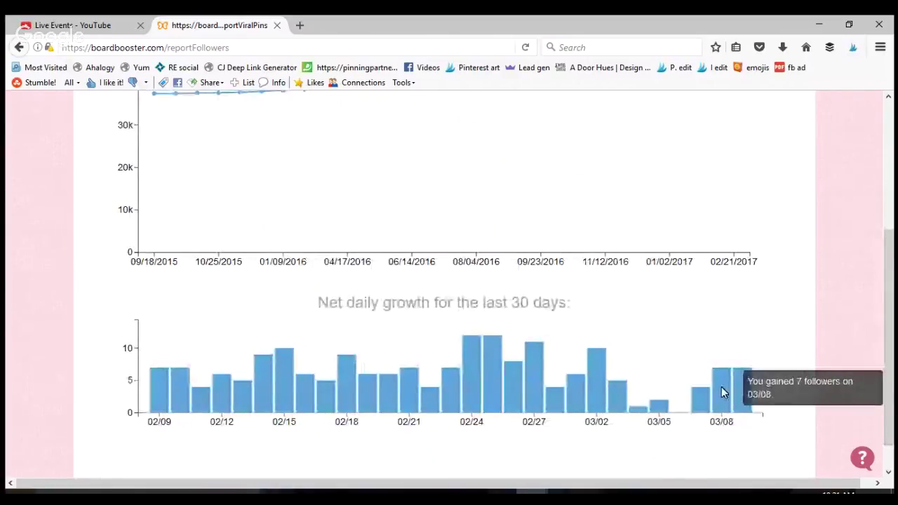
mouse_move(603, 376)
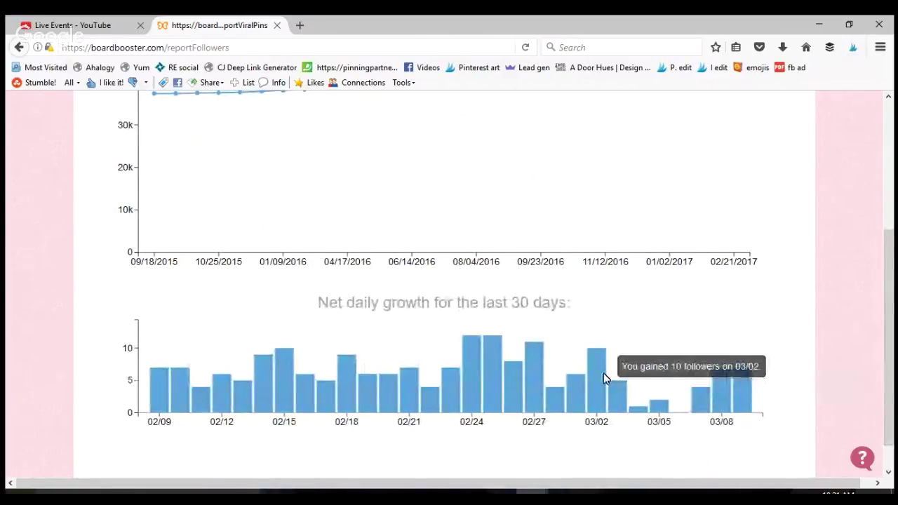
mouse_move(526, 380)
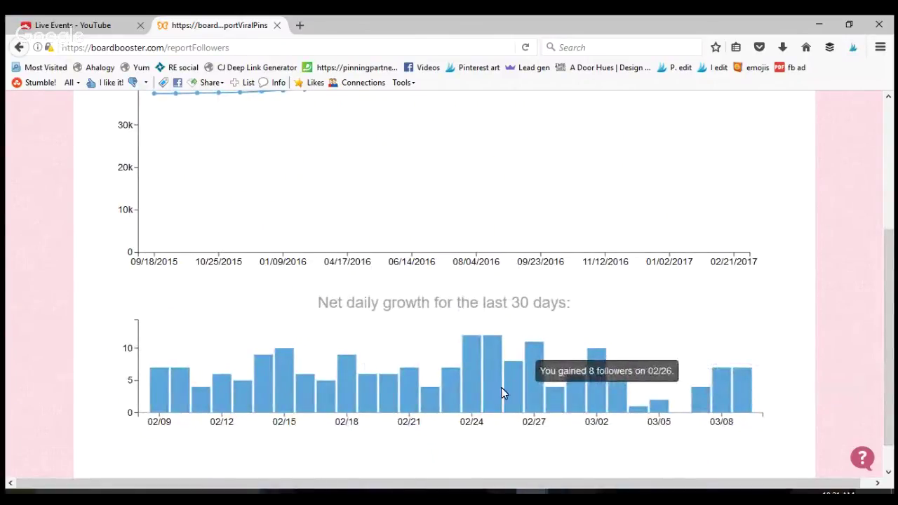
mouse_move(481, 393)
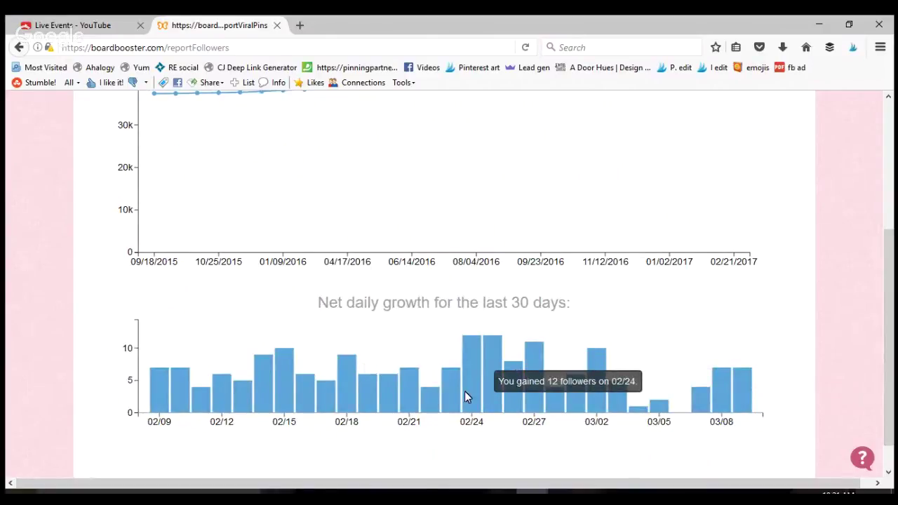
mouse_move(643, 414)
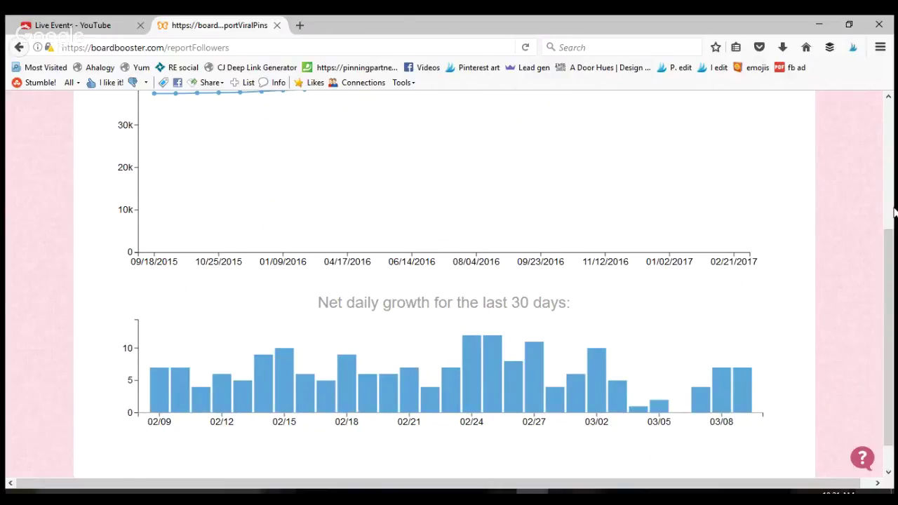
Open the account settings and look over the profile, email, duplication control and social network posting options.
click(893, 172)
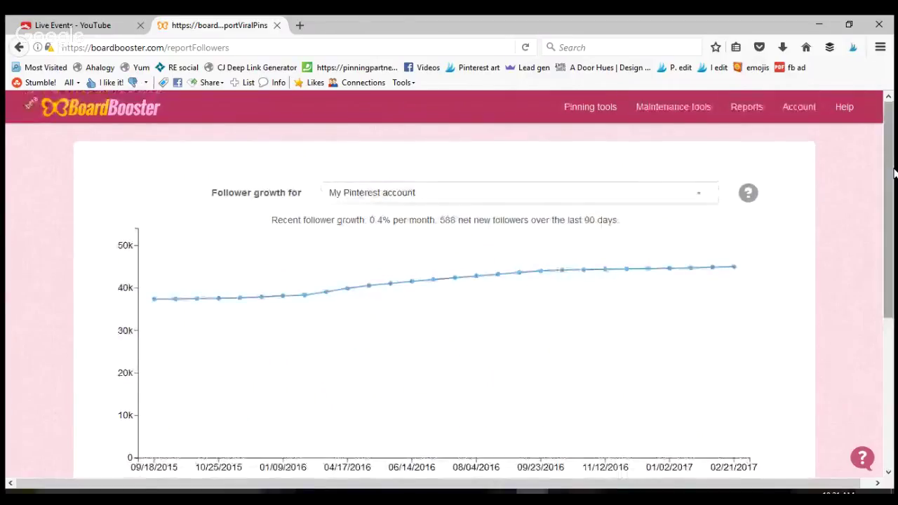
click(801, 109)
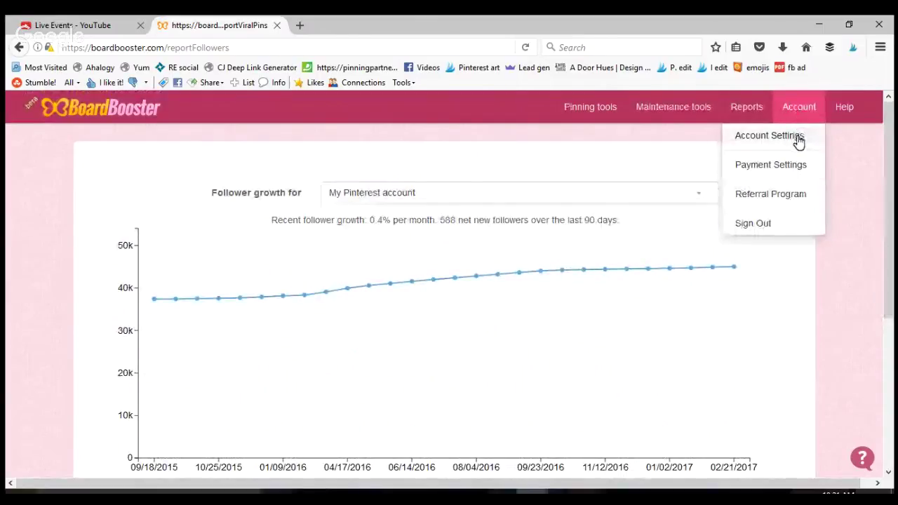
click(799, 141)
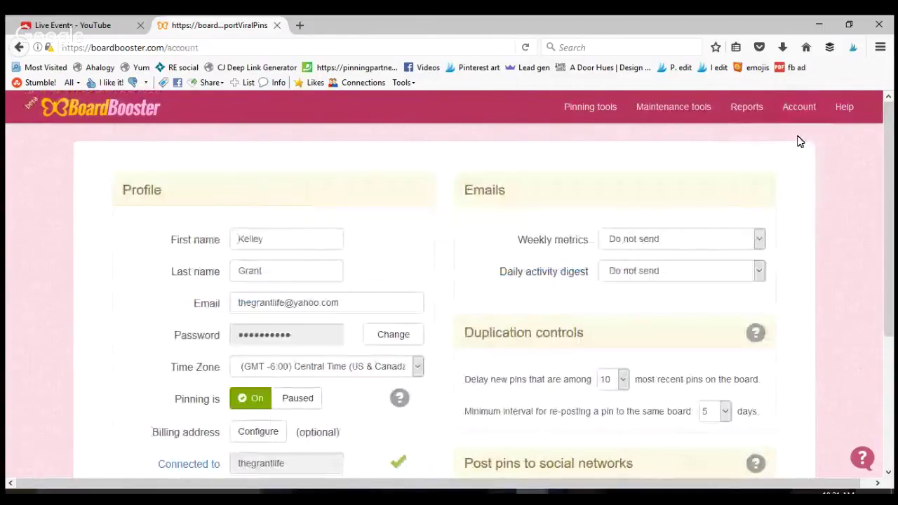
drag(891, 180, 891, 225)
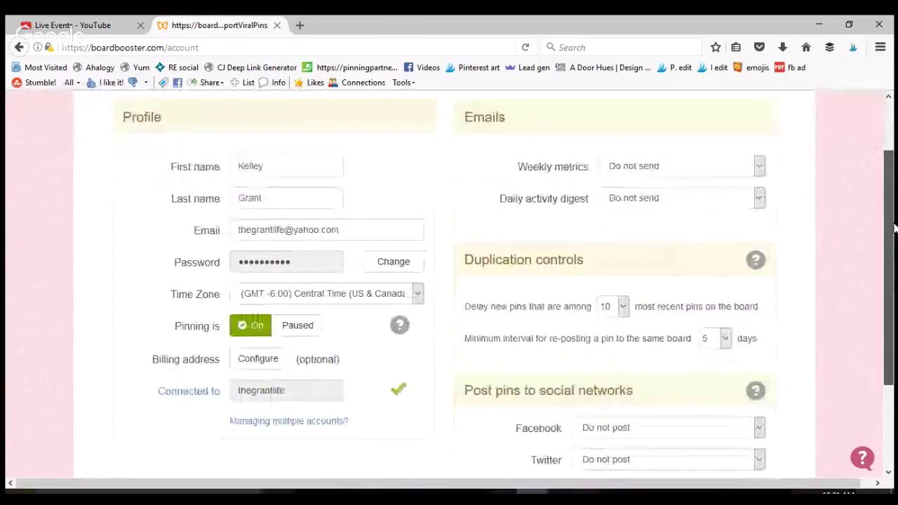
click(761, 169)
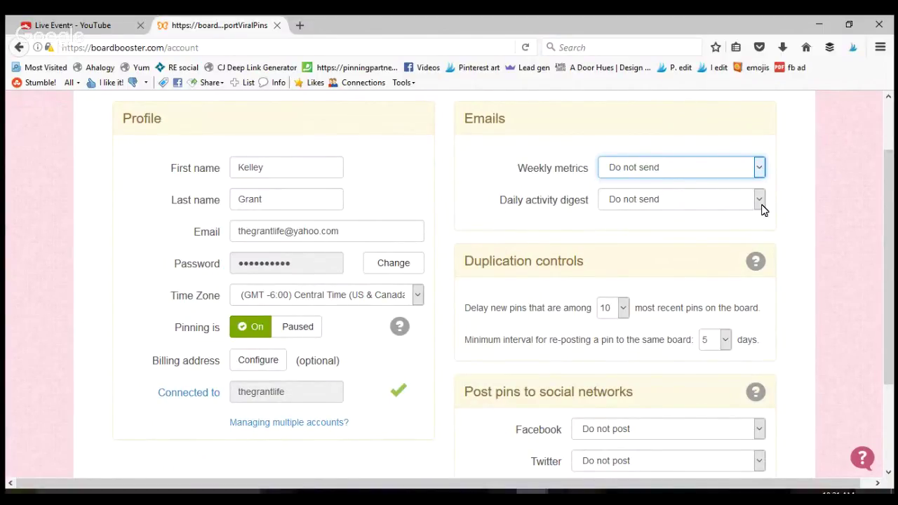
drag(890, 200, 893, 246)
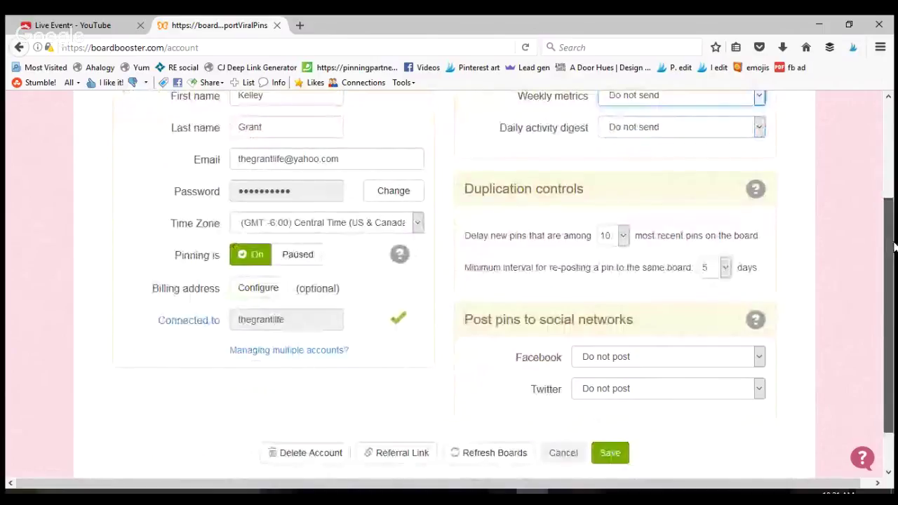
Open the Referral Program page from the account settings and highlight the personal referral link.
click(404, 454)
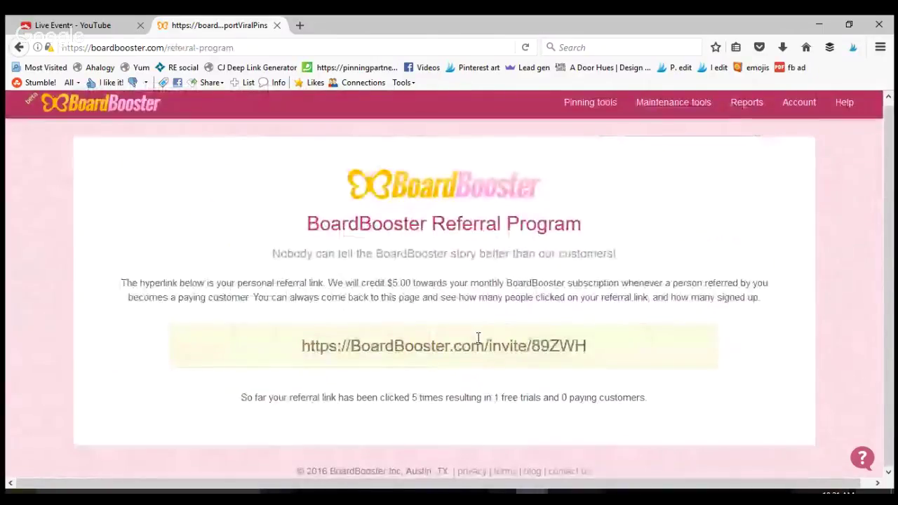
double_click(479, 345)
triple_click(479, 345)
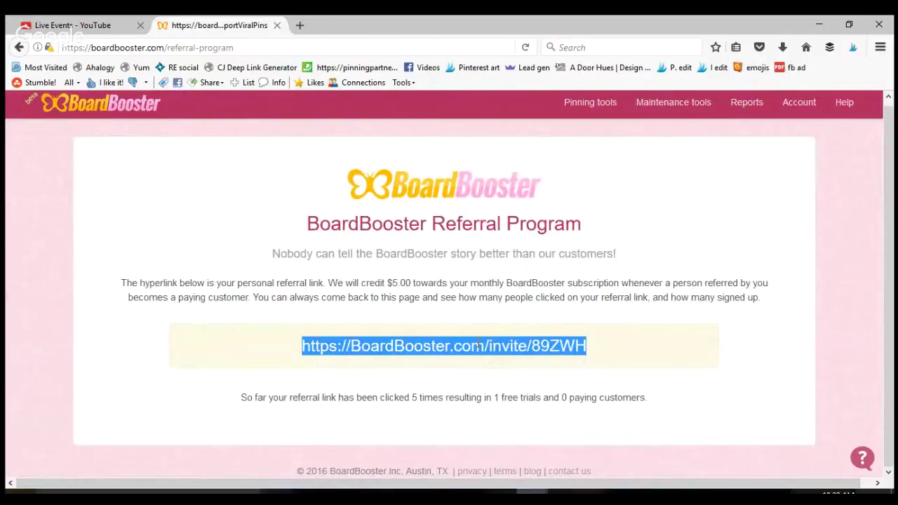
Open the payment settings and review the subscription details, highlighting the monthly plan's pin allowance.
click(812, 112)
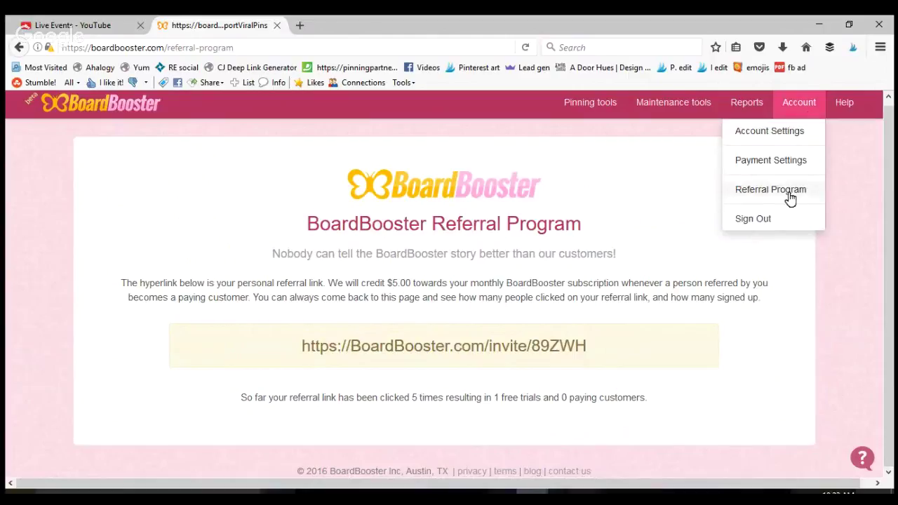
click(807, 161)
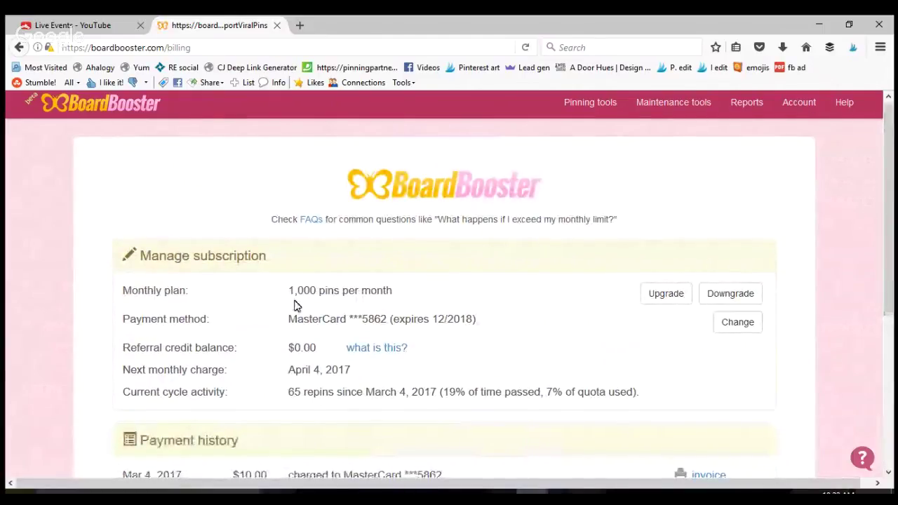
drag(288, 297, 412, 300)
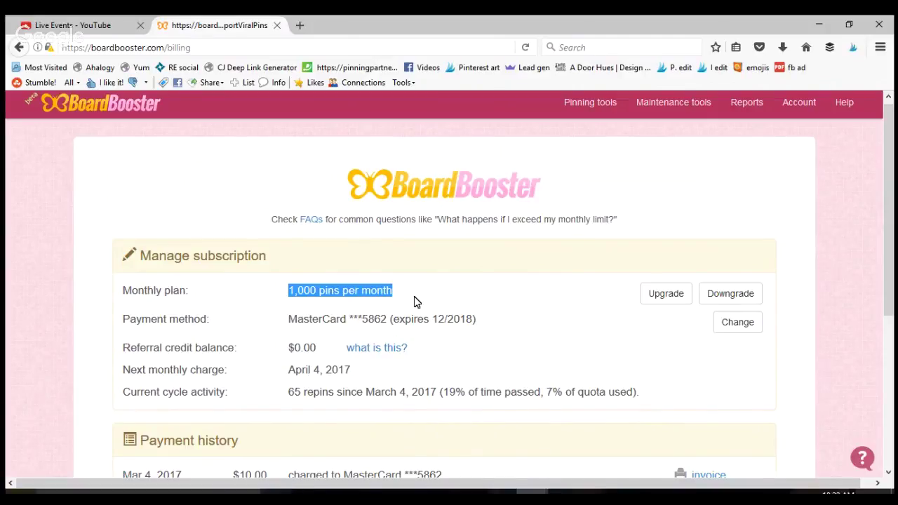
click(454, 295)
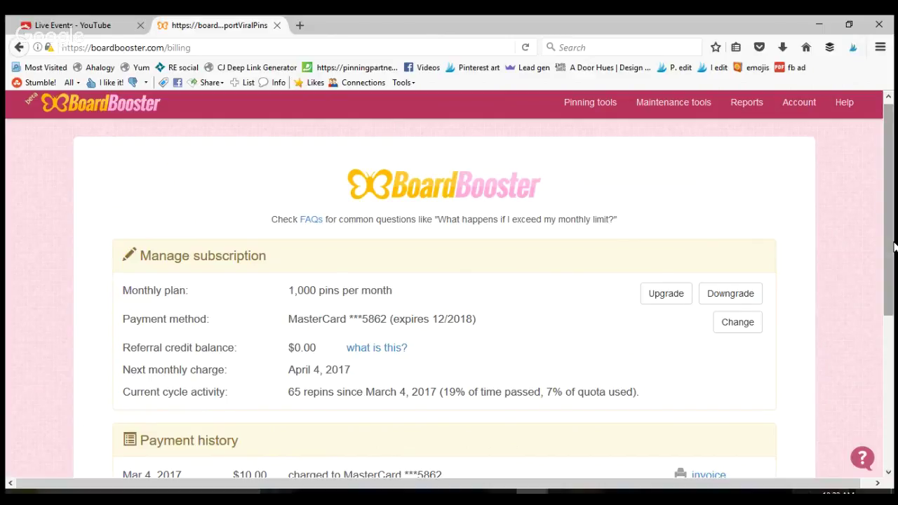
drag(894, 247, 895, 234)
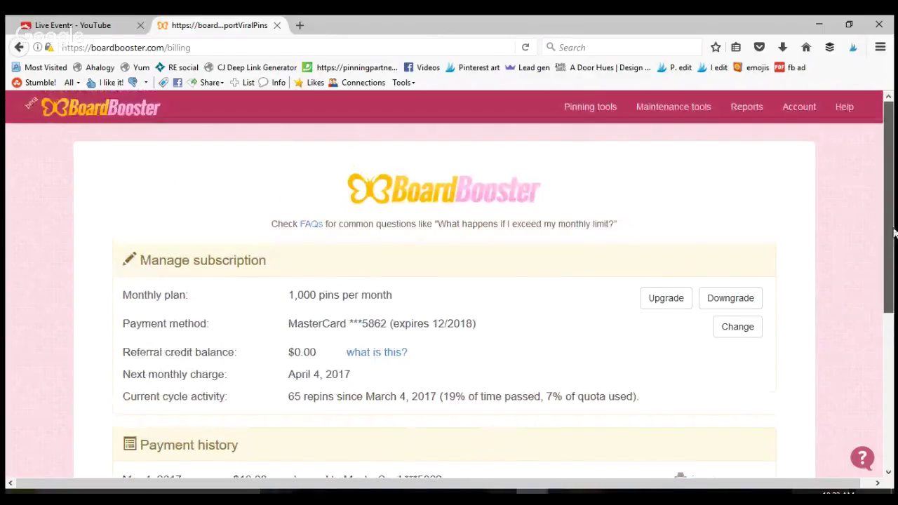